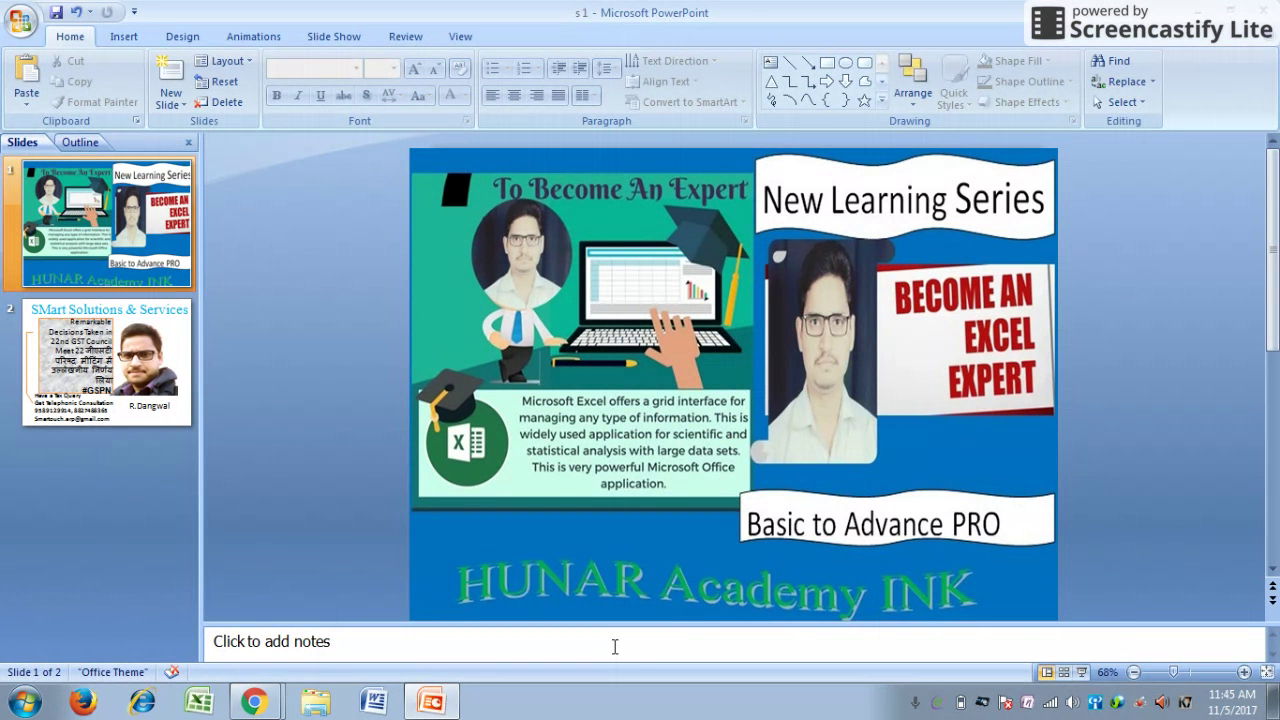
- Launch Microsoft Office Excel 2007 from Start > All Programs > Microsoft Office
left_click(16, 710)
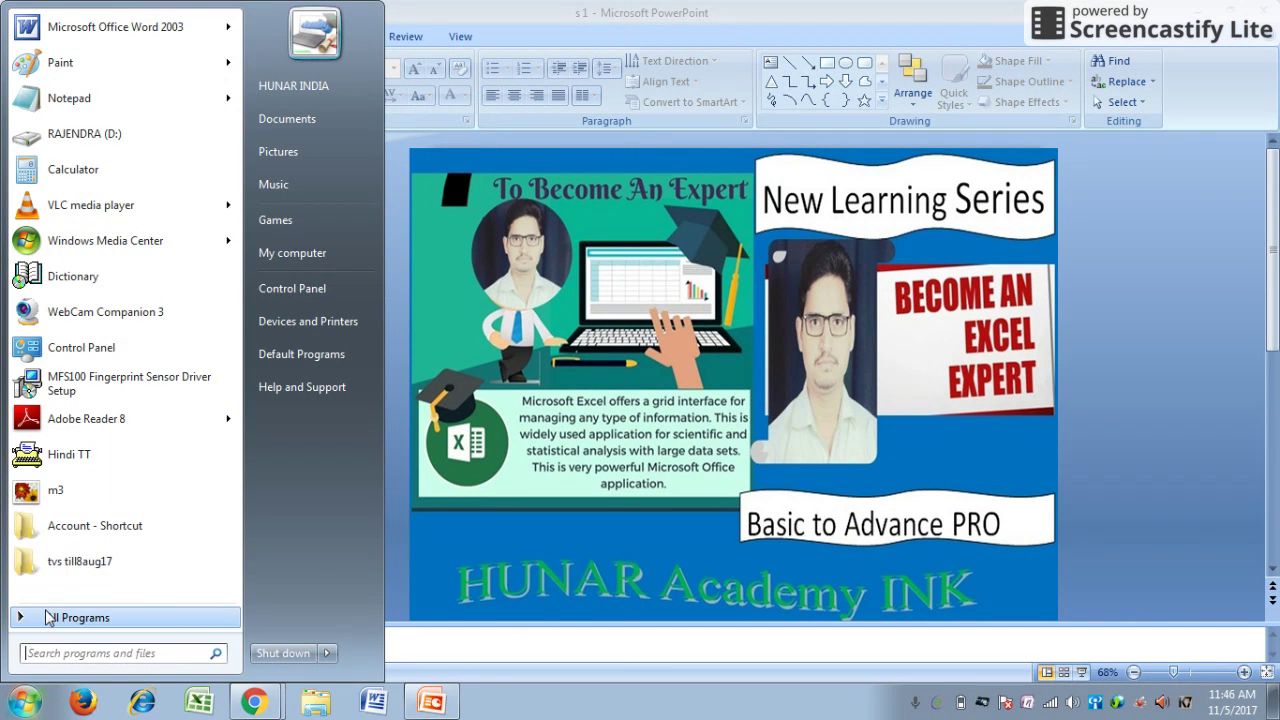
left_click(46, 617)
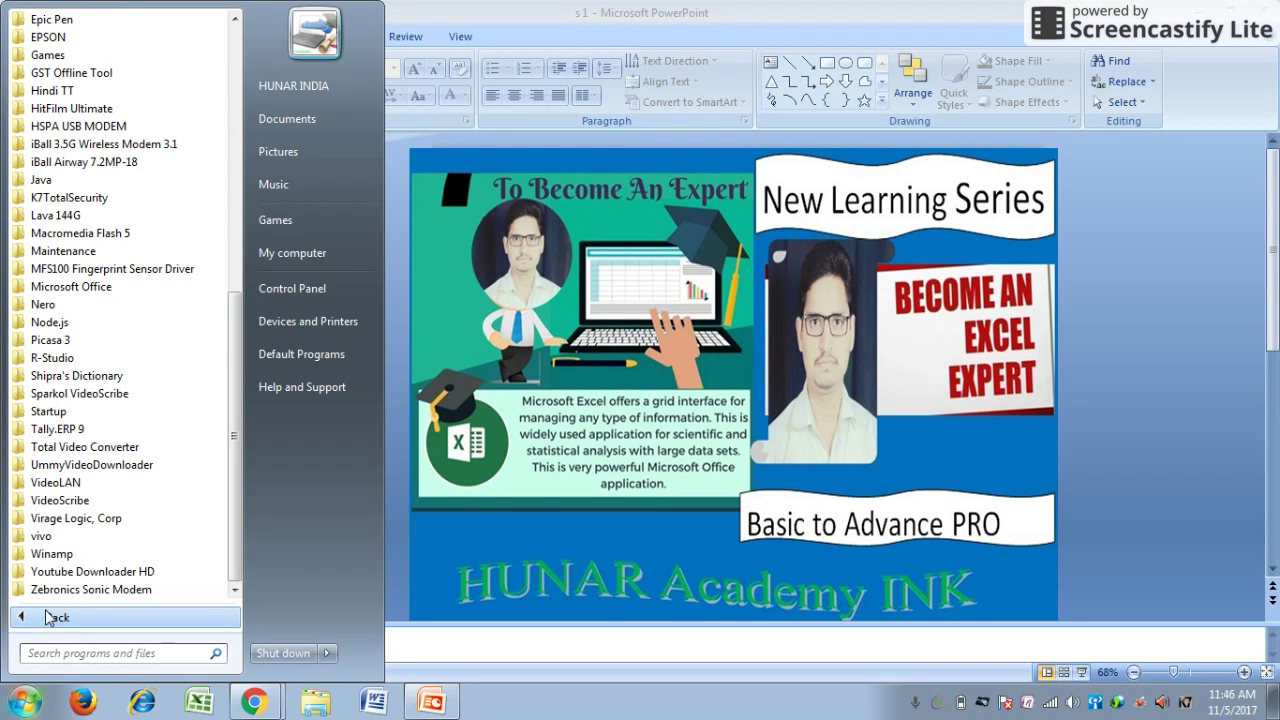
left_click(77, 290)
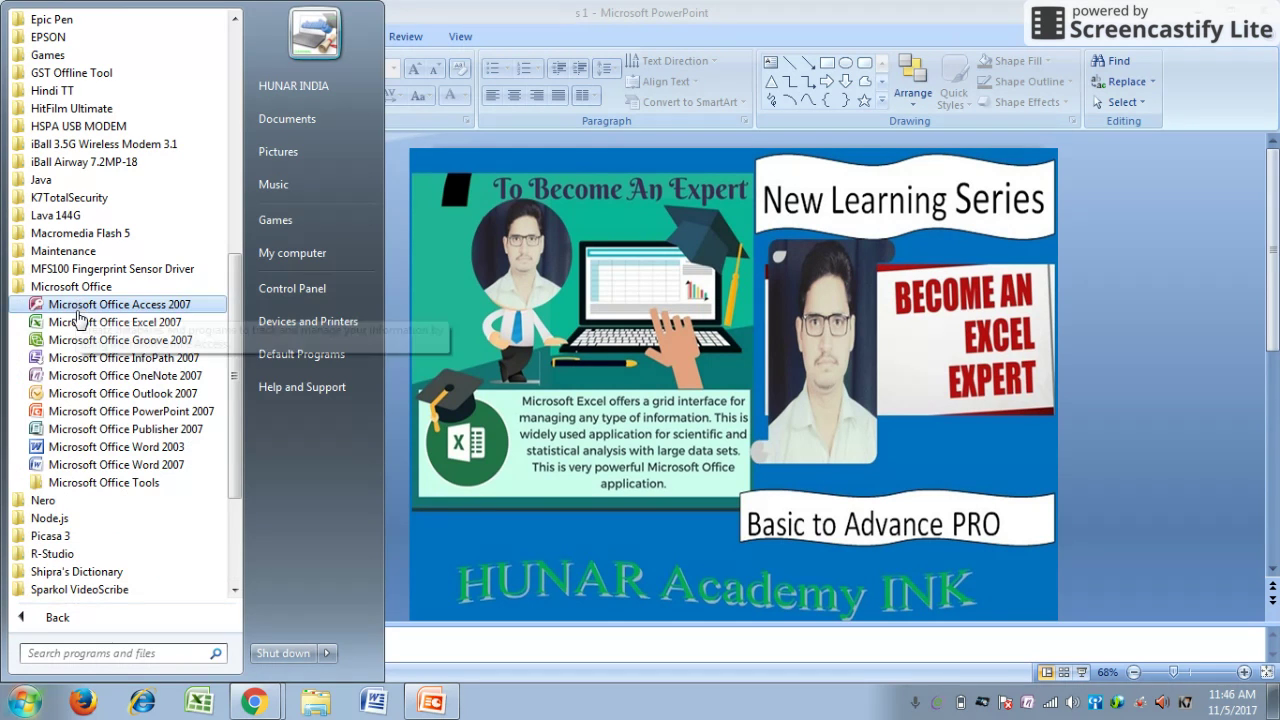
left_click(75, 322)
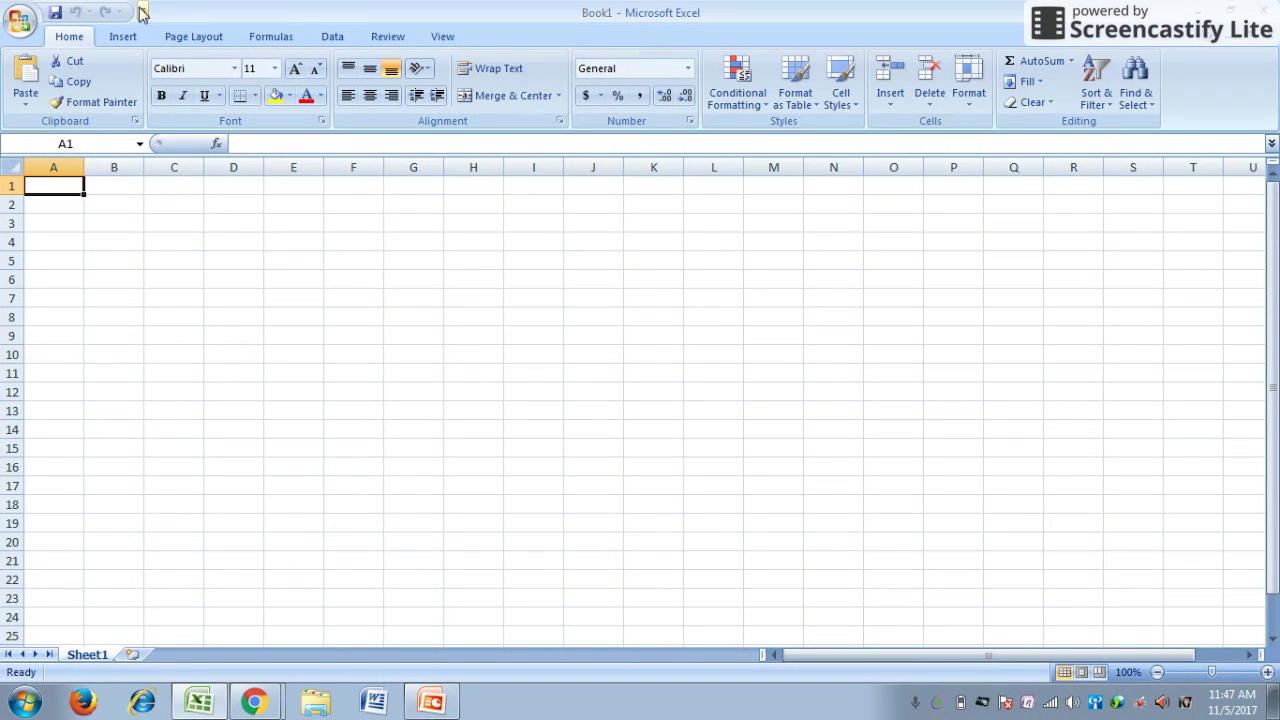
- Add New and remove Save on the Quick Access Toolbar, then open the Office button menu
left_click(144, 13)
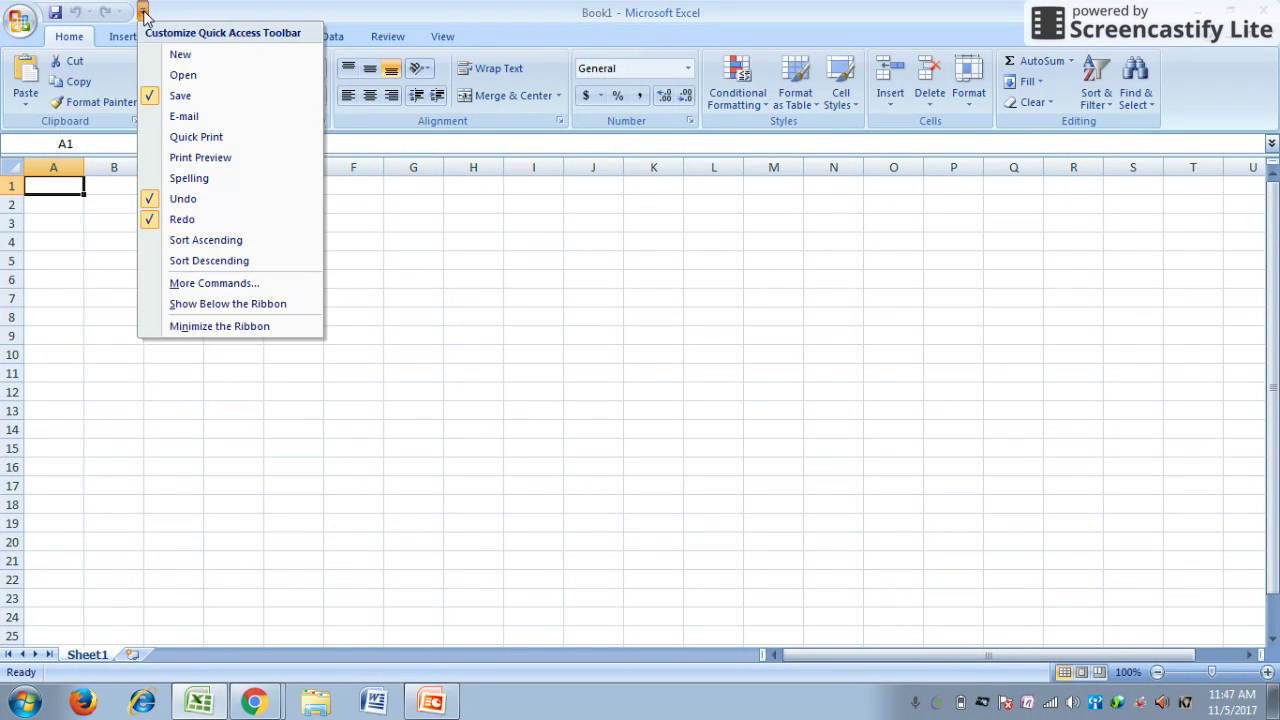
left_click(166, 55)
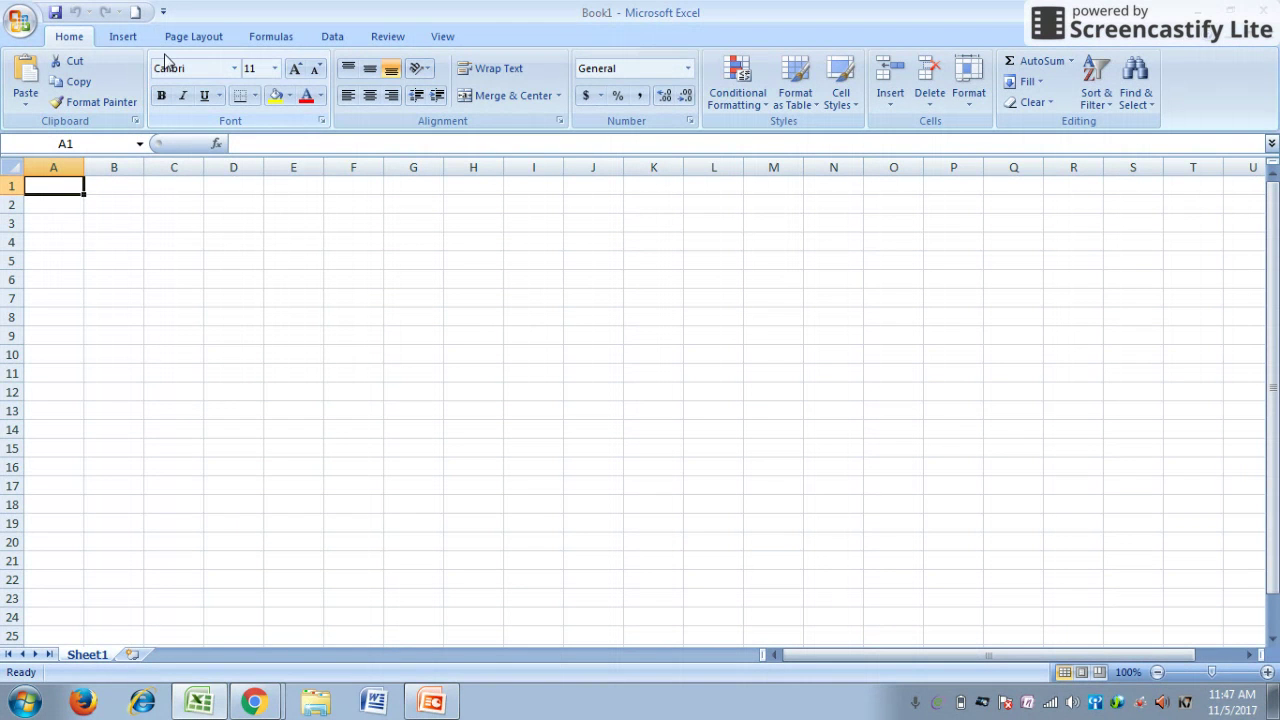
left_click(162, 13)
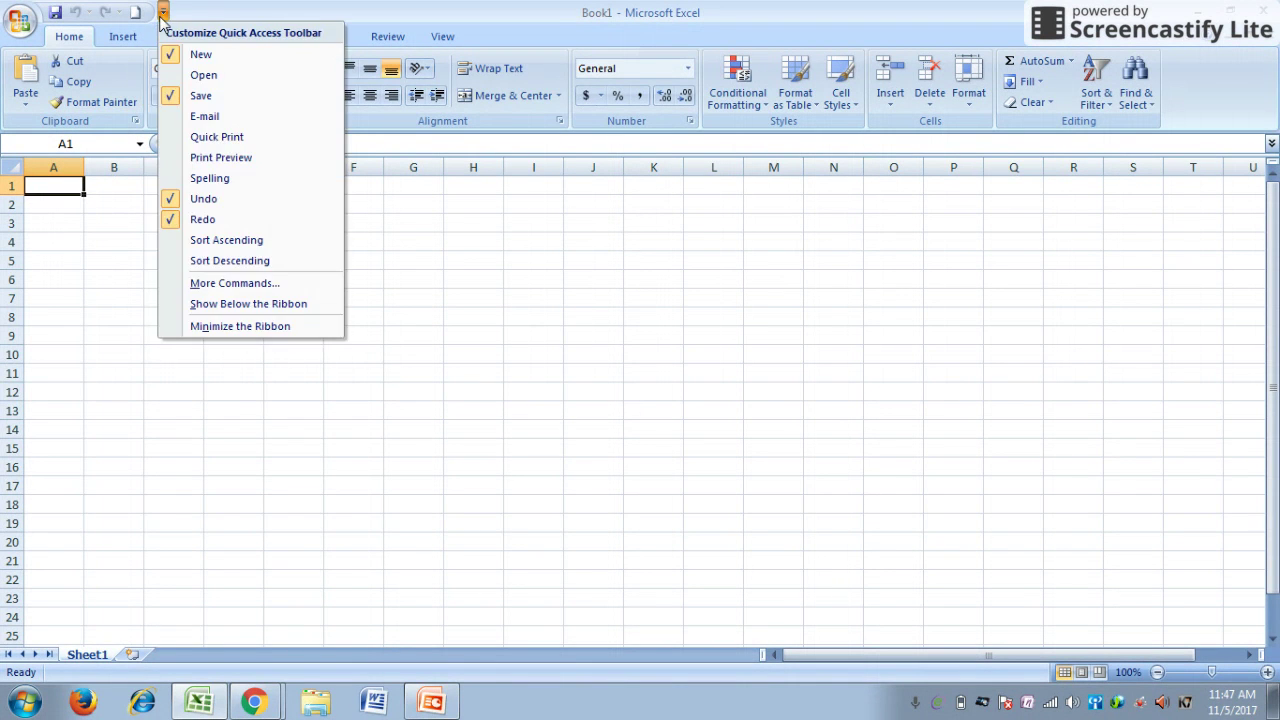
left_click(170, 100)
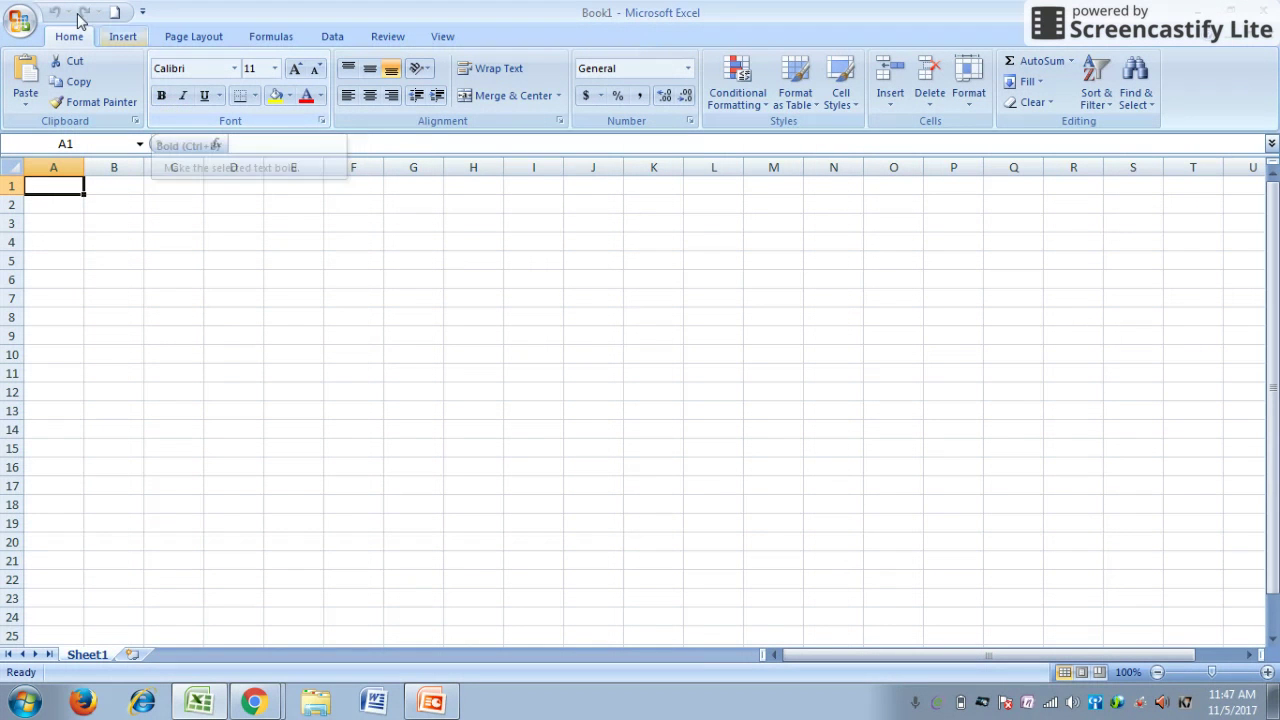
left_click(22, 19)
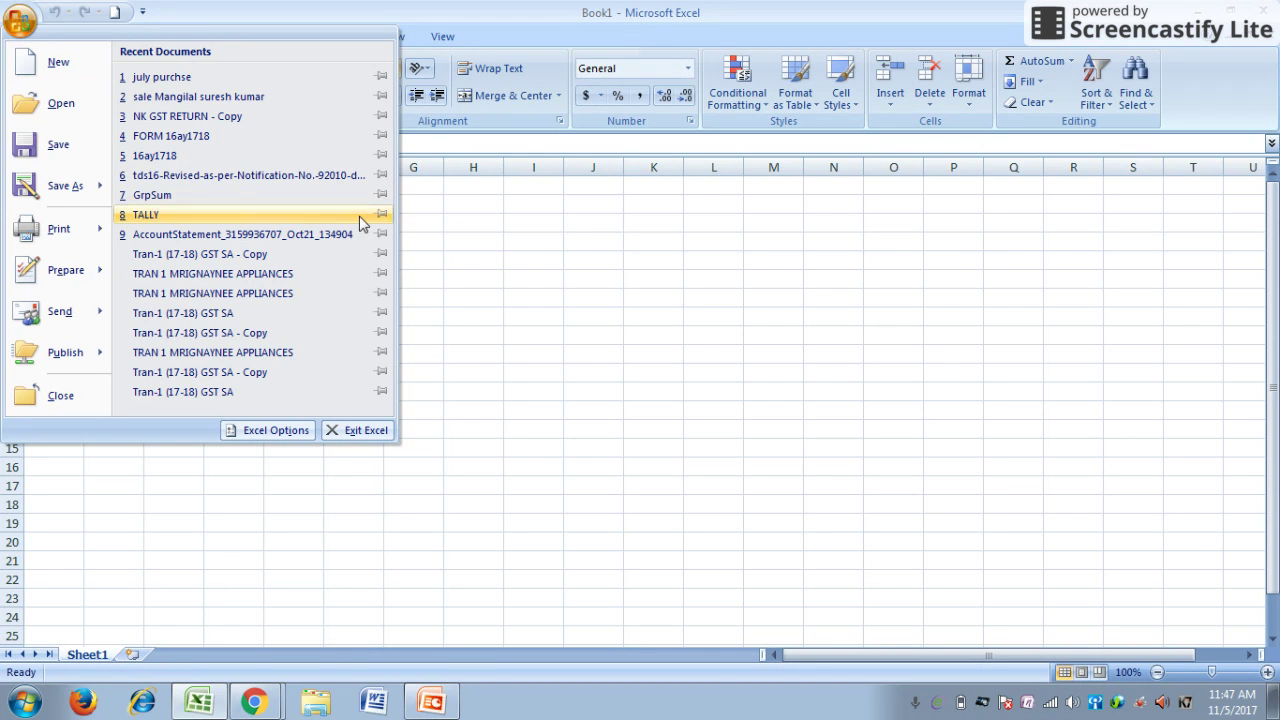
- Close the Office menu and browse Insert, Page Layout, Formulas, Data, Review and View, ending on Home
left_click(659, 337)
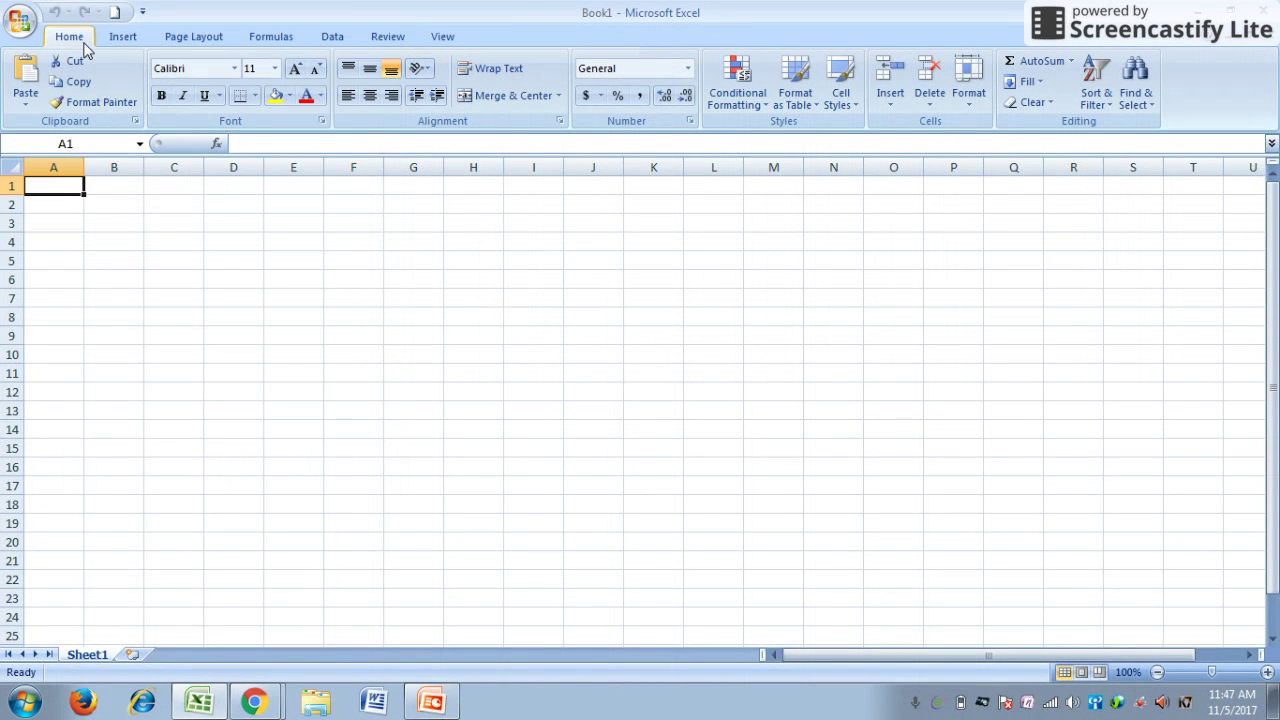
left_click(118, 40)
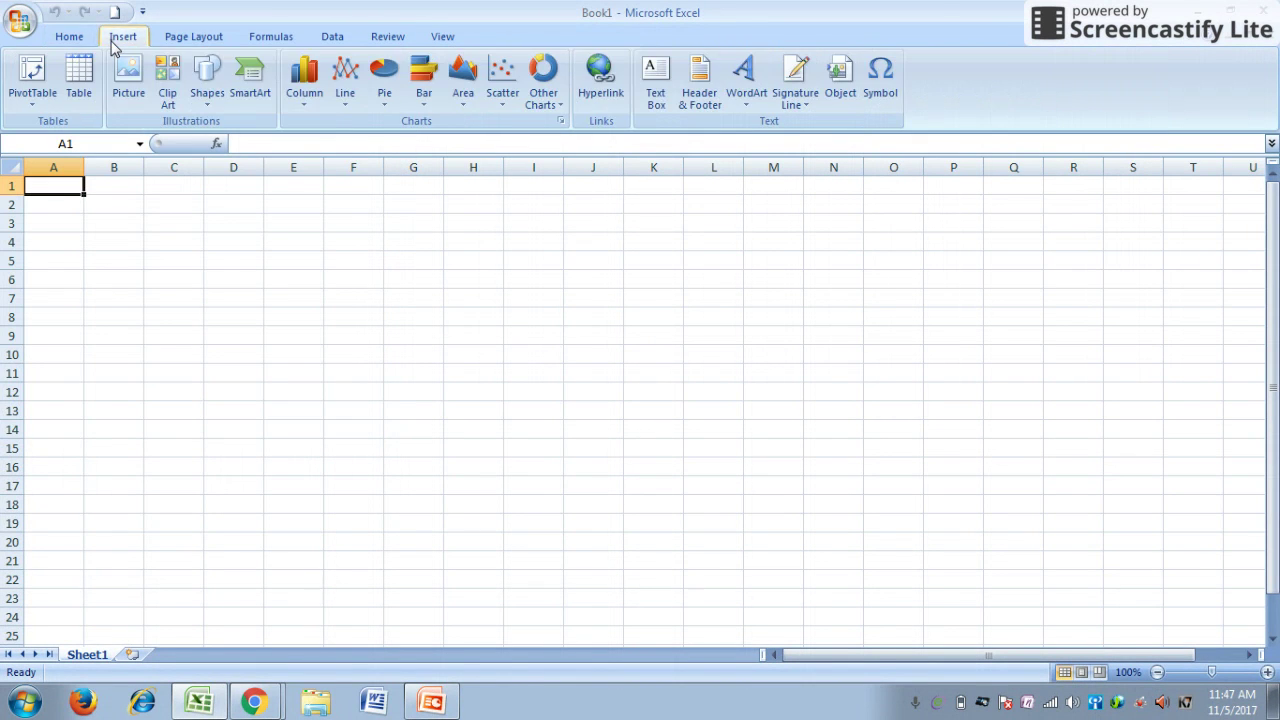
left_click(186, 40)
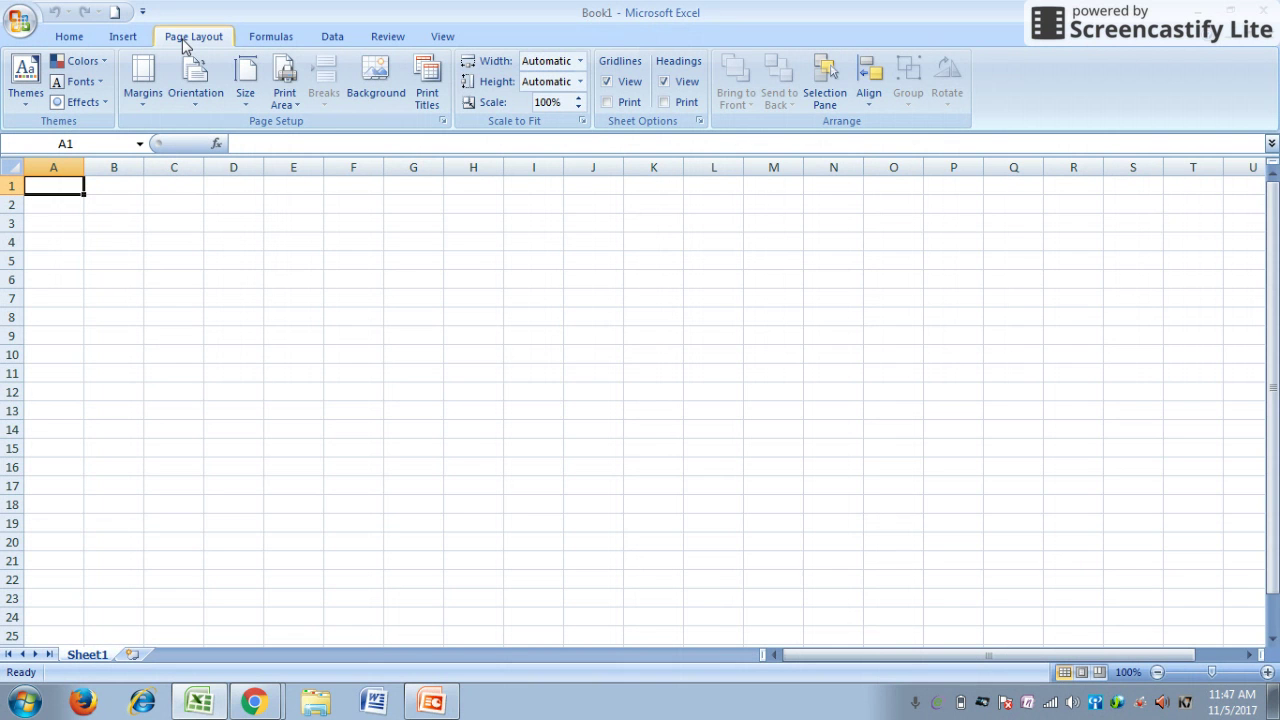
left_click(84, 40)
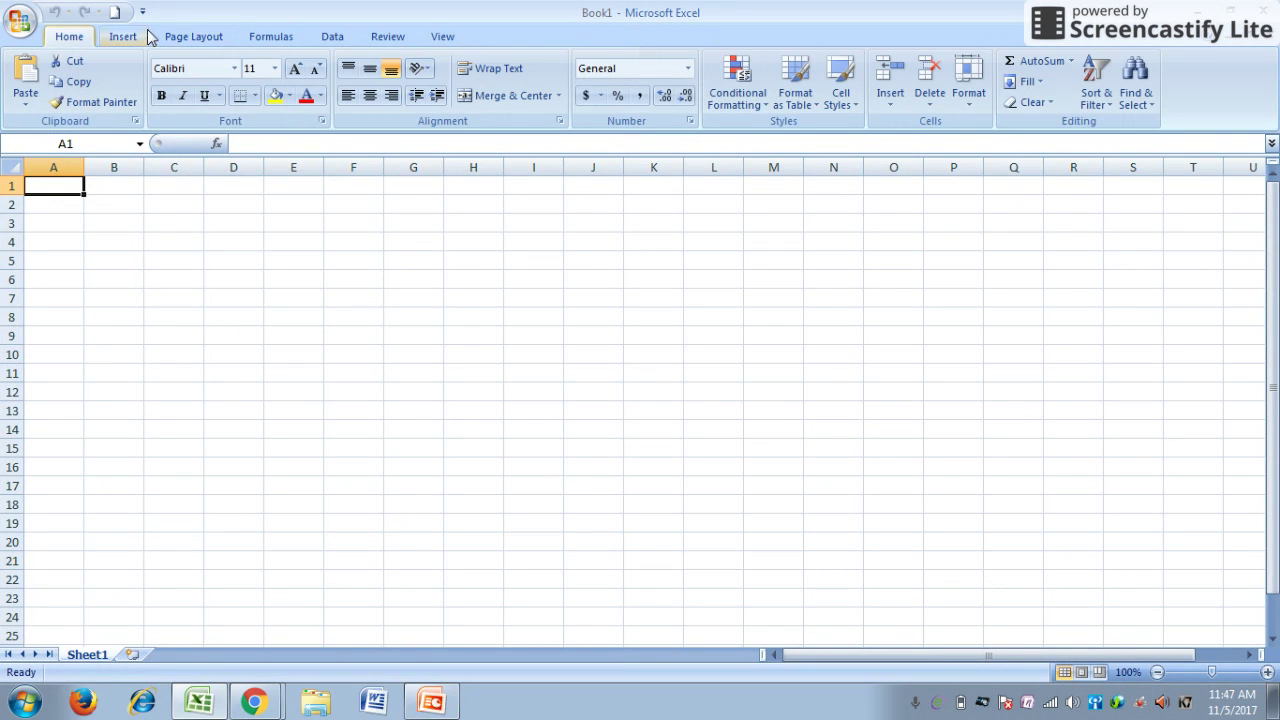
left_click(130, 40)
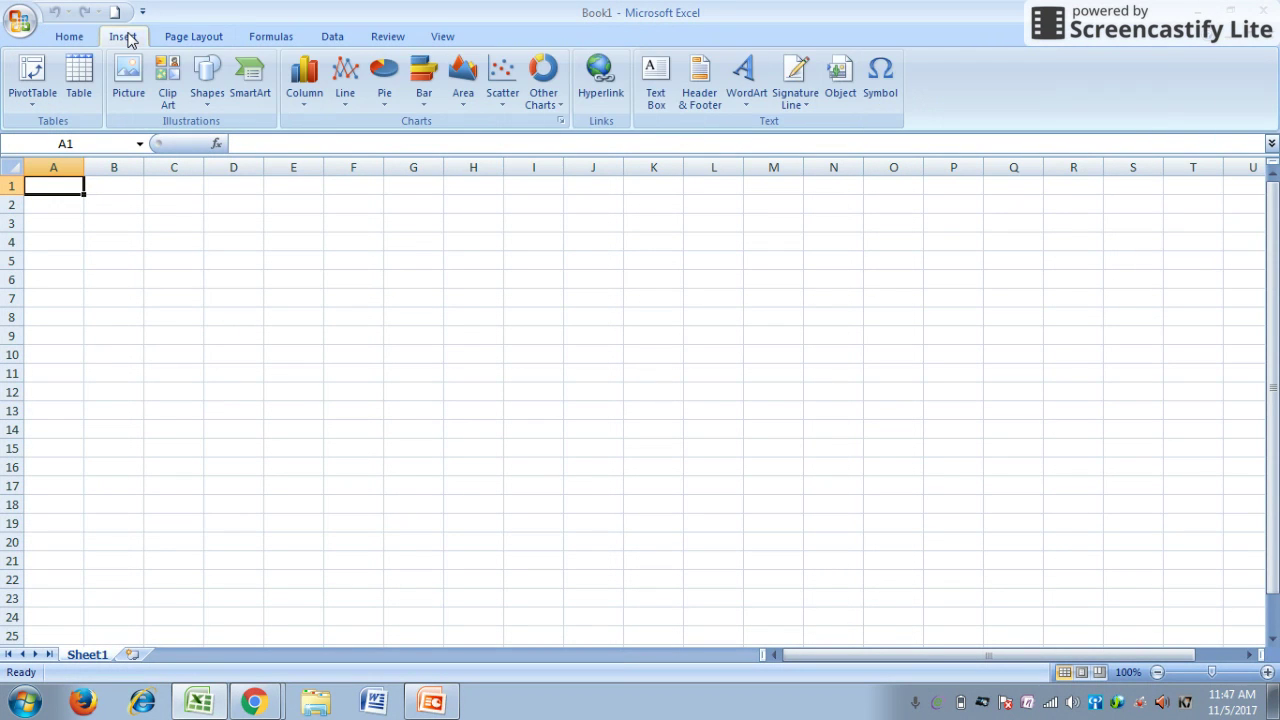
left_click(183, 42)
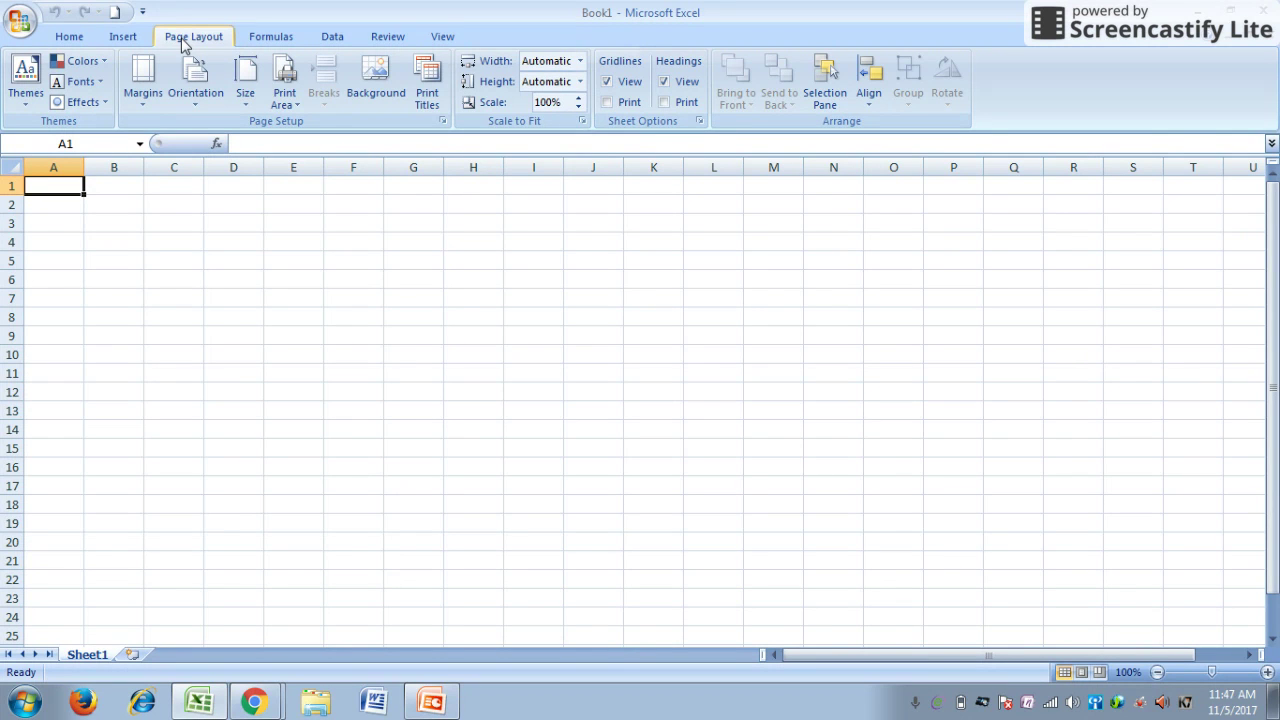
left_click(268, 37)
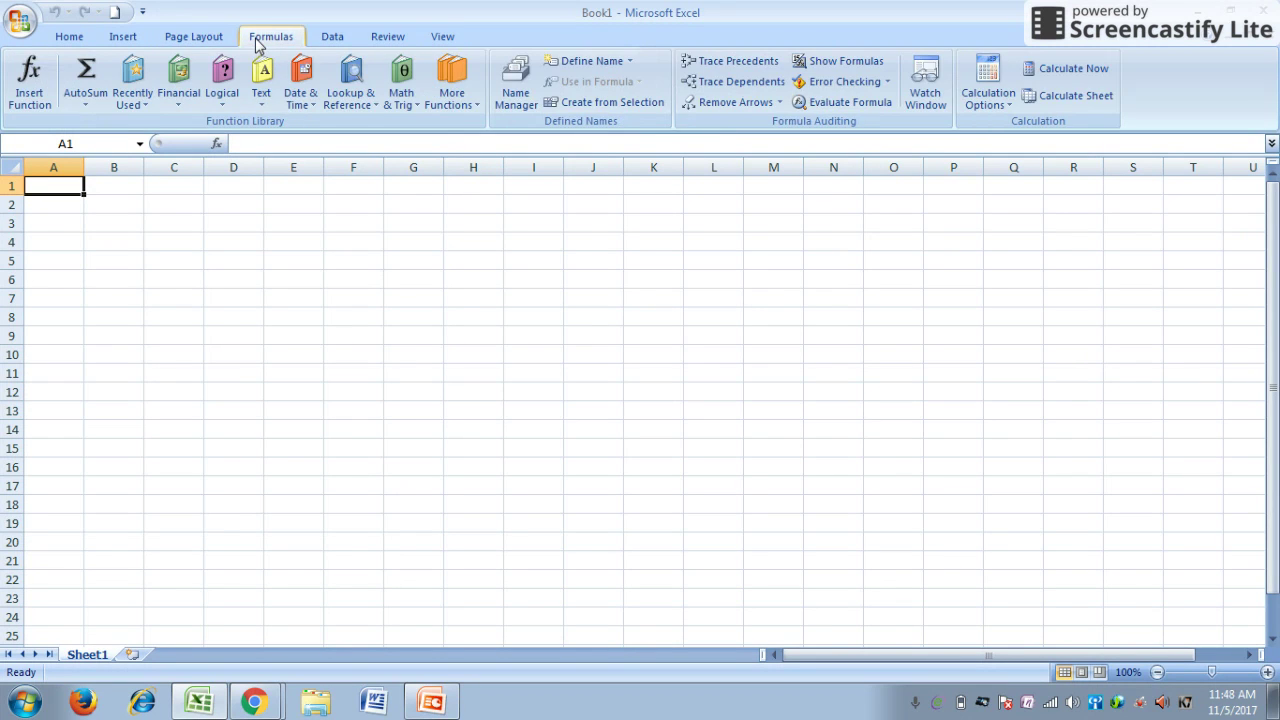
left_click(336, 38)
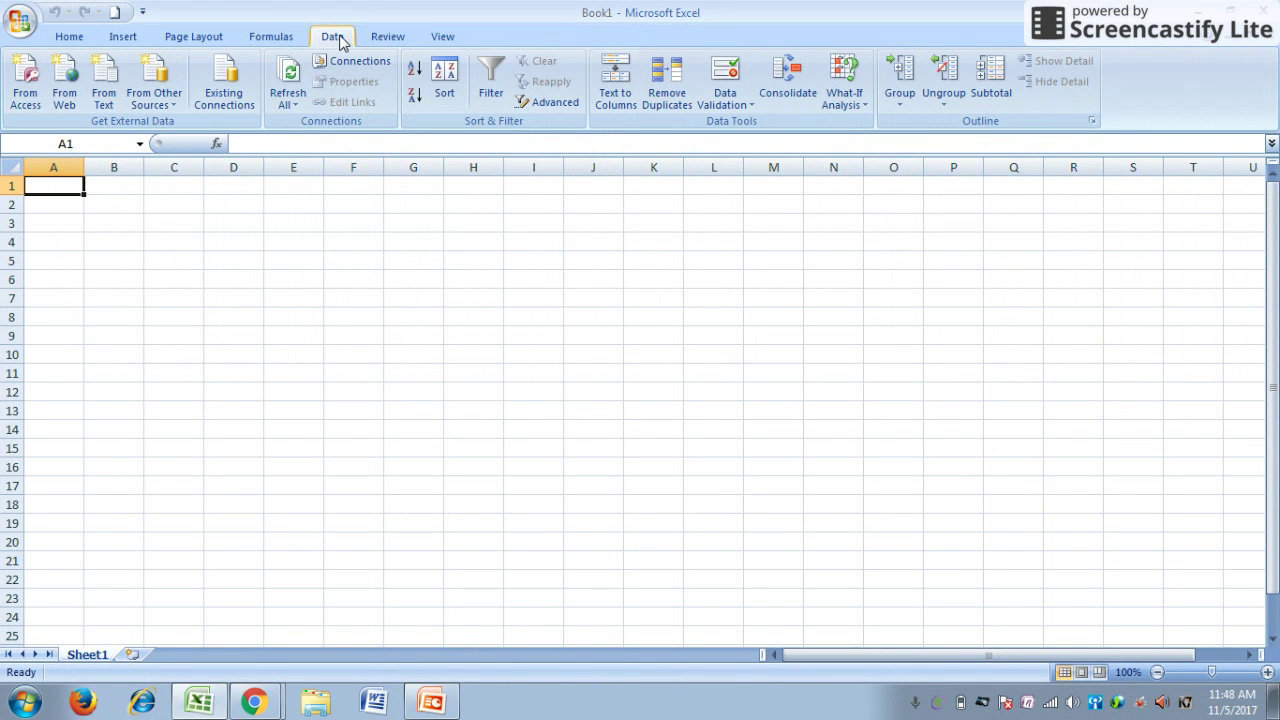
left_click(393, 46)
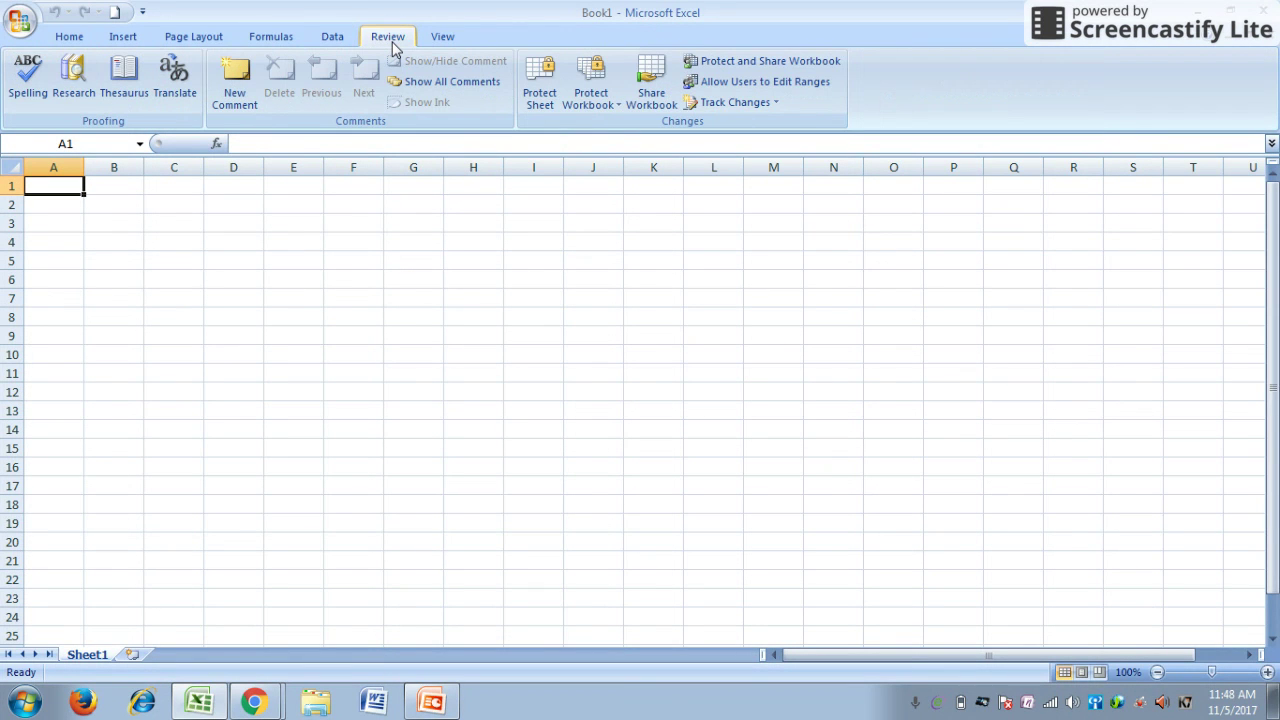
left_click(445, 37)
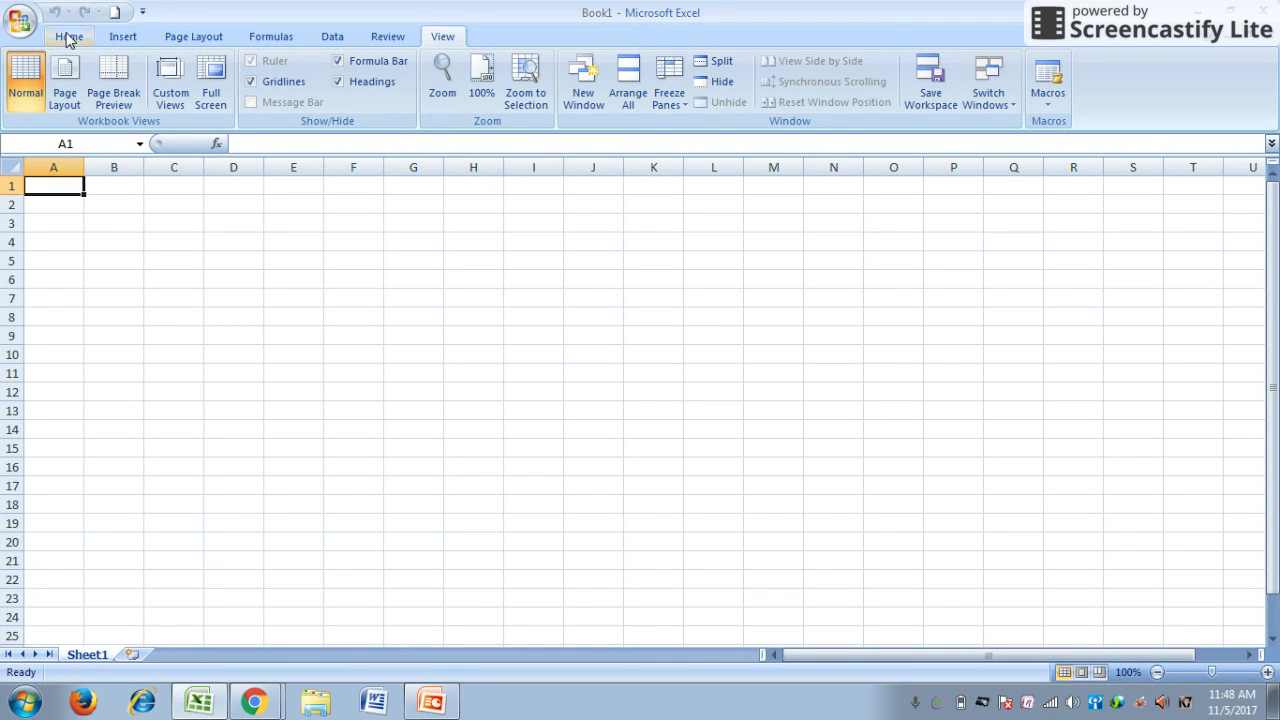
left_click(68, 37)
left_click(91, 145)
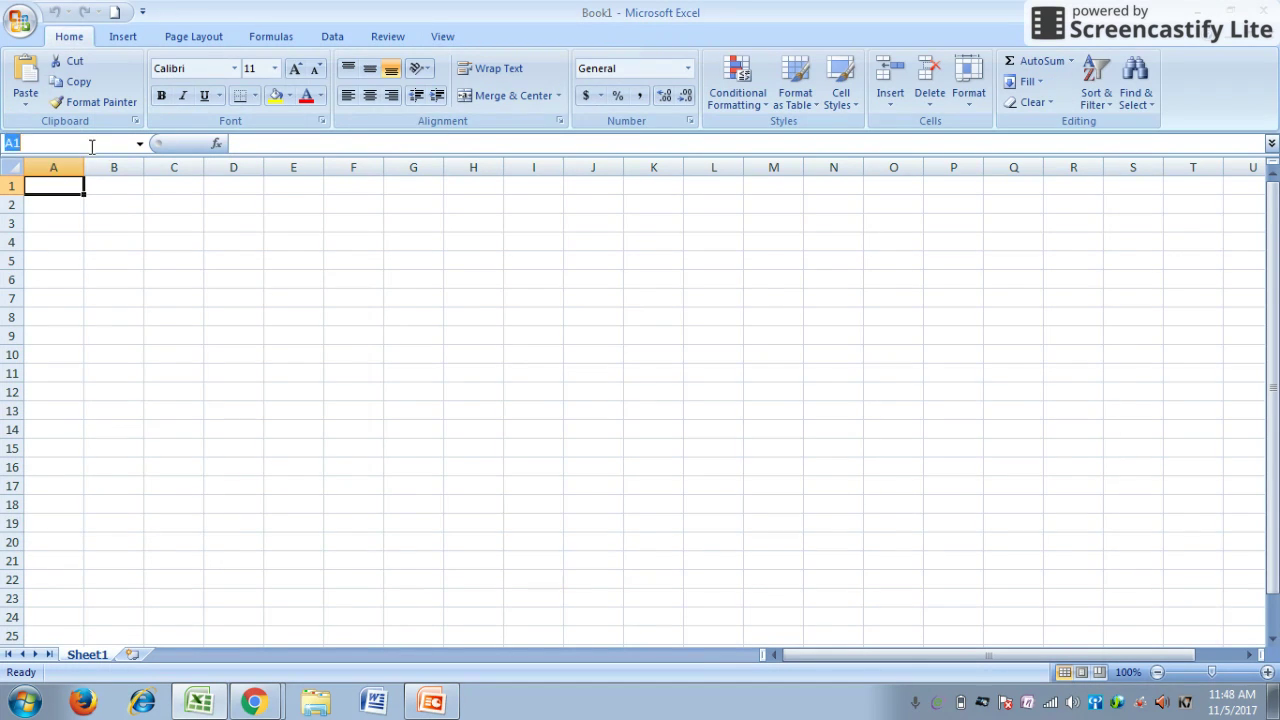
- Select cells C4 and J12 and put J12 into edit mode in the formula bar
left_click(172, 240)
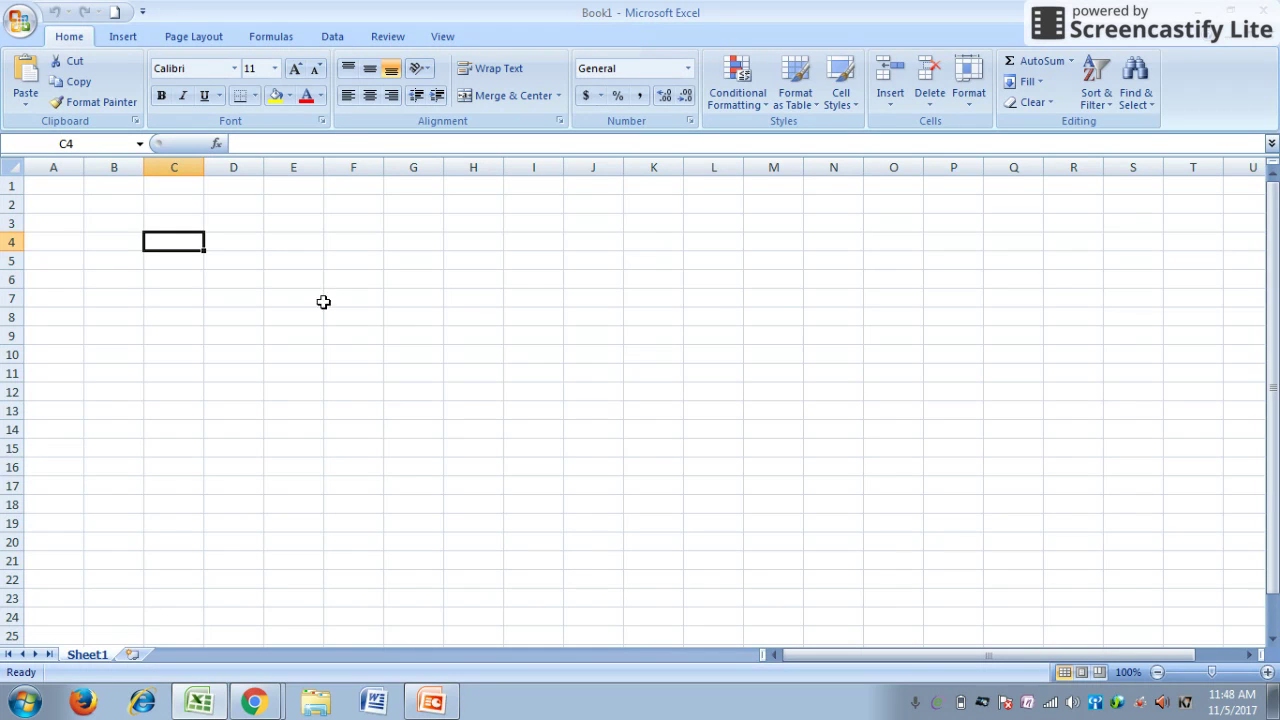
left_click(592, 388)
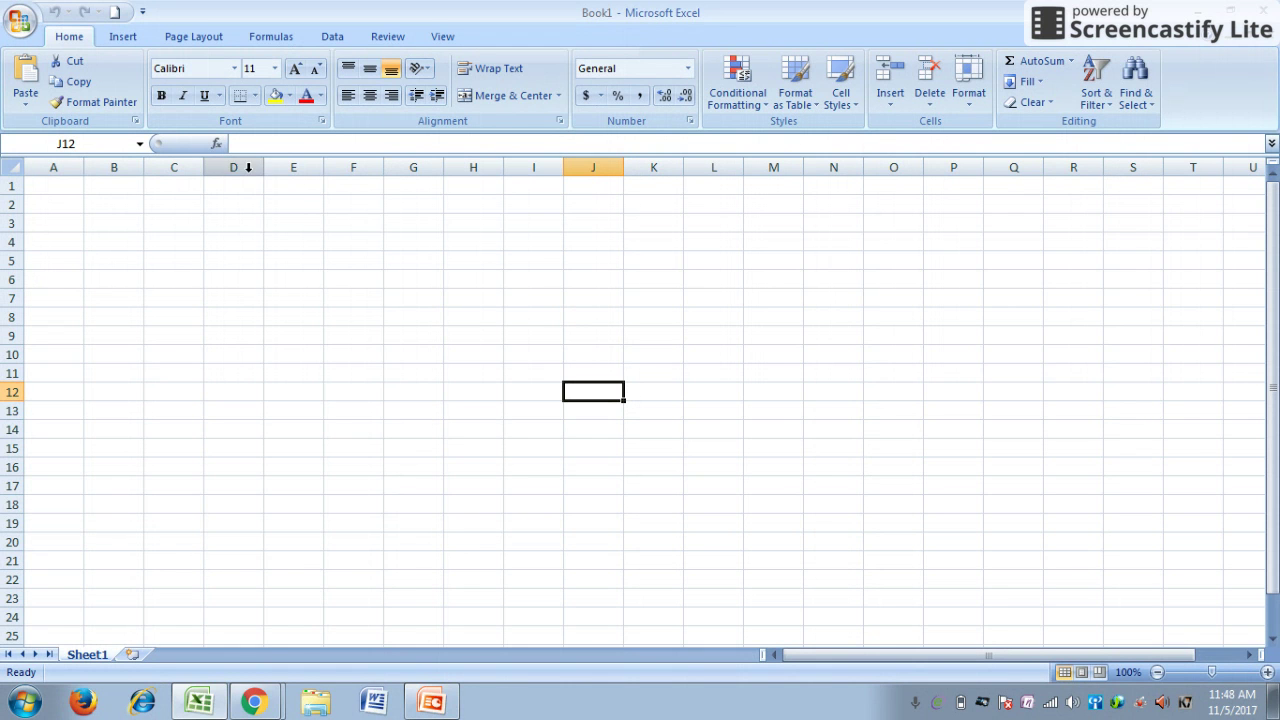
left_click(274, 143)
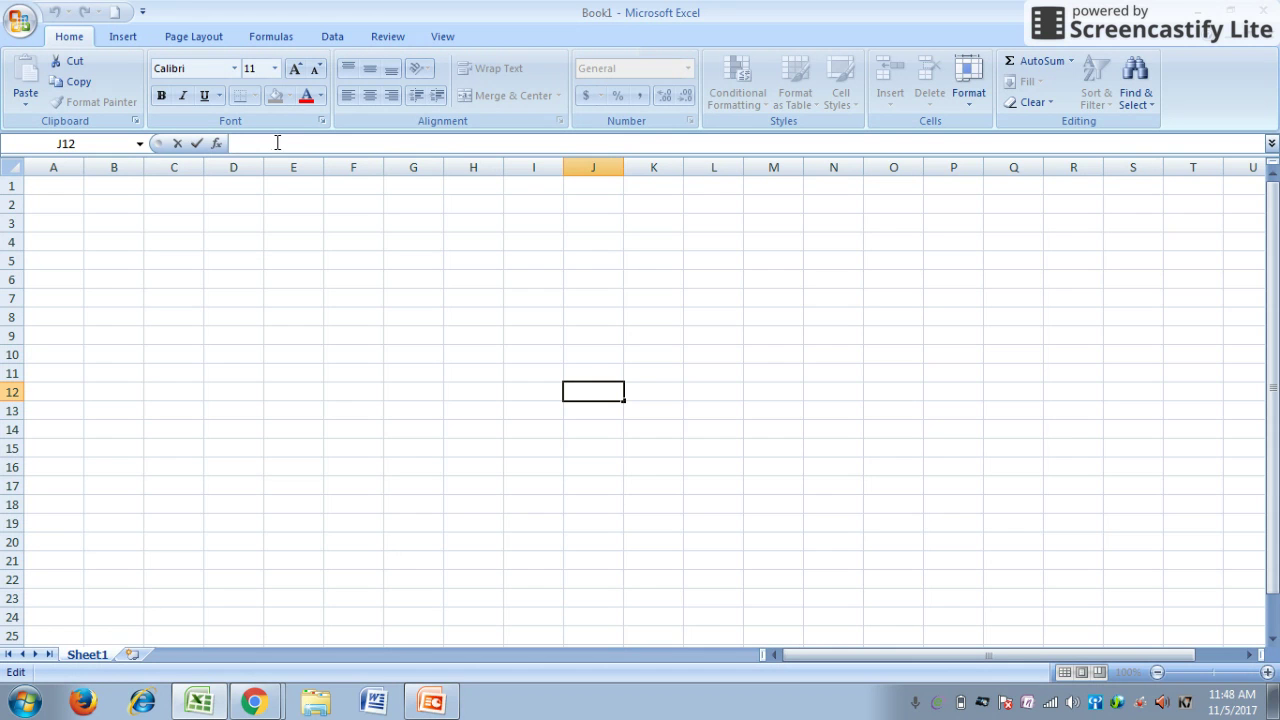
- Enter 2 in E3 and =1+1 in E4, then compare the two cells' contents
left_click(287, 224)
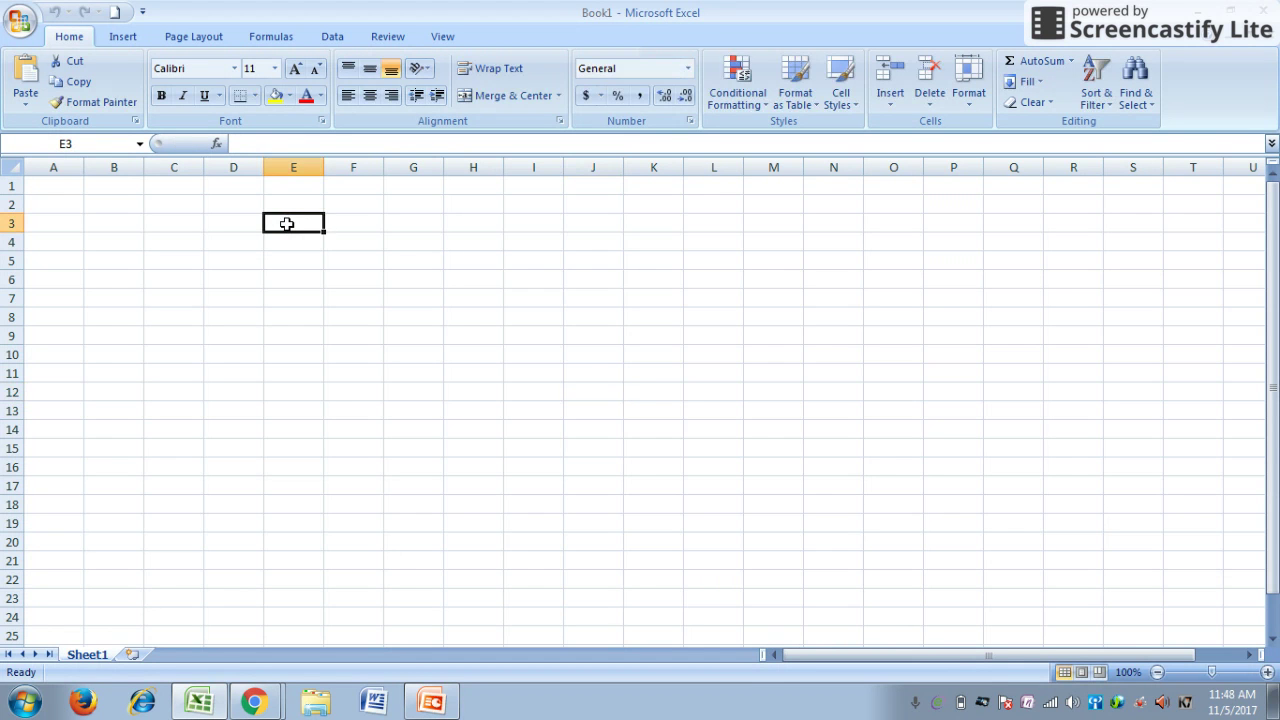
type("2")
key("Return")
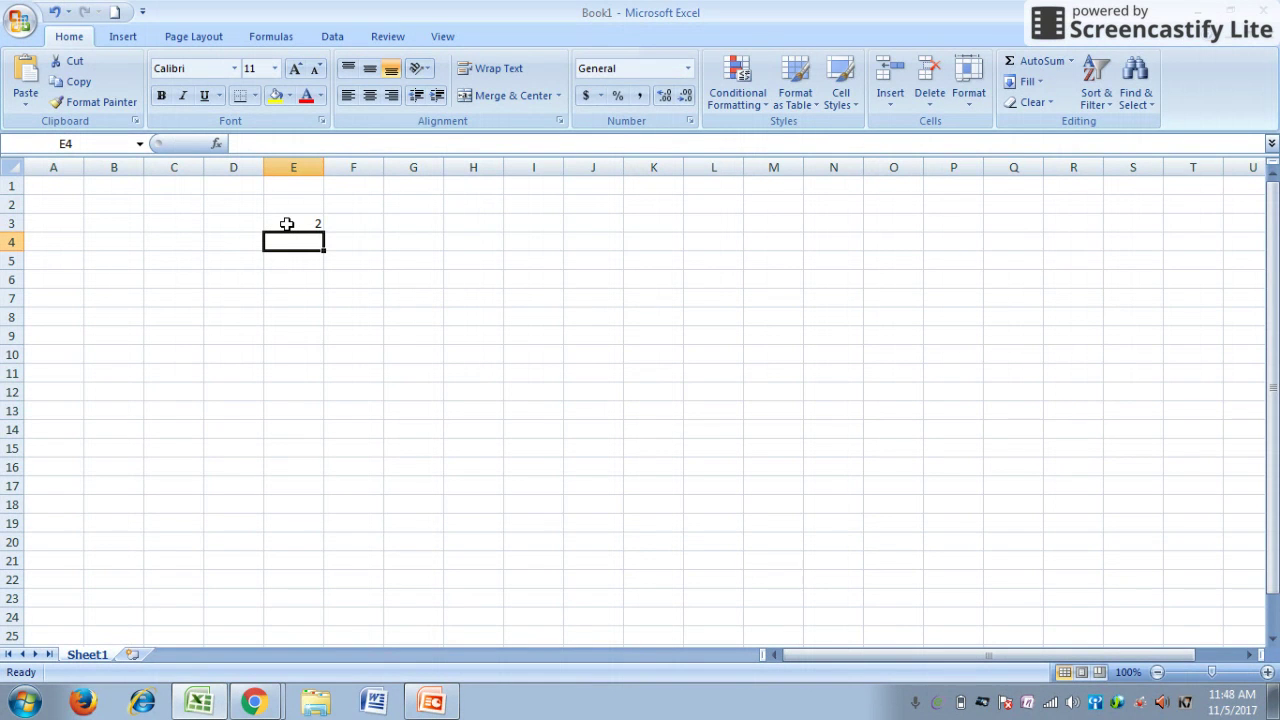
type("=1+1")
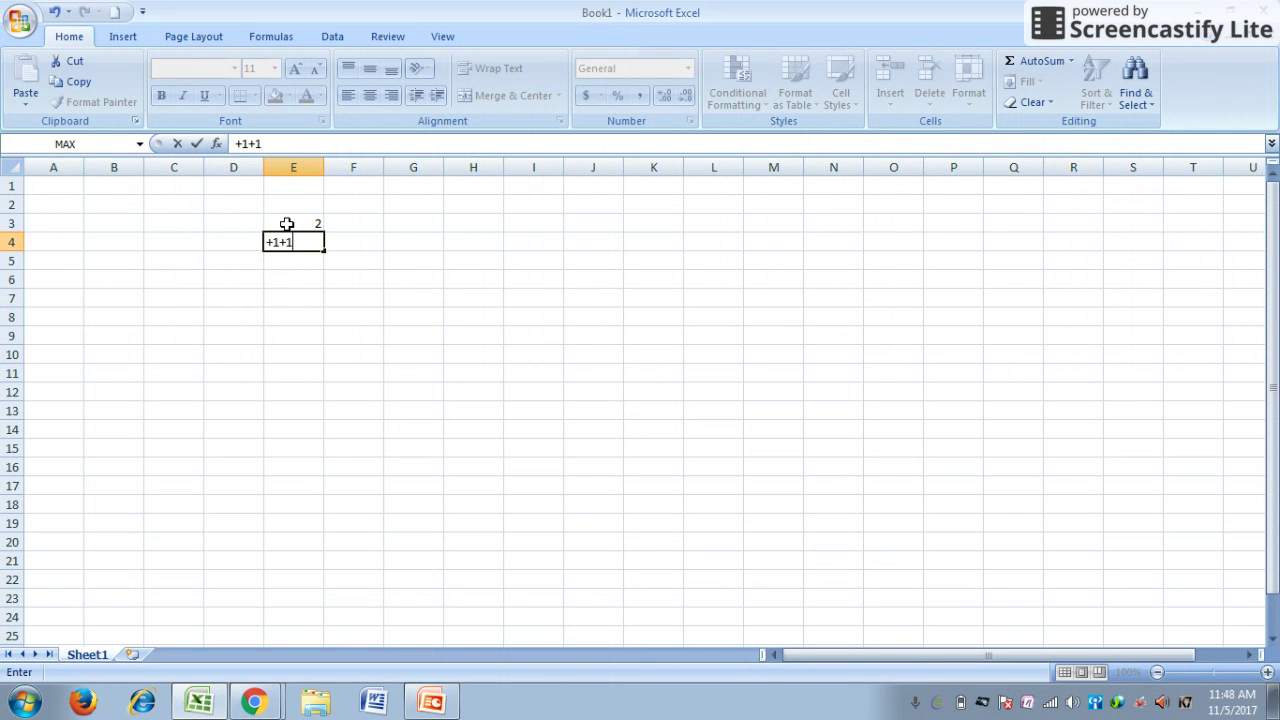
key("Return")
key("Up")
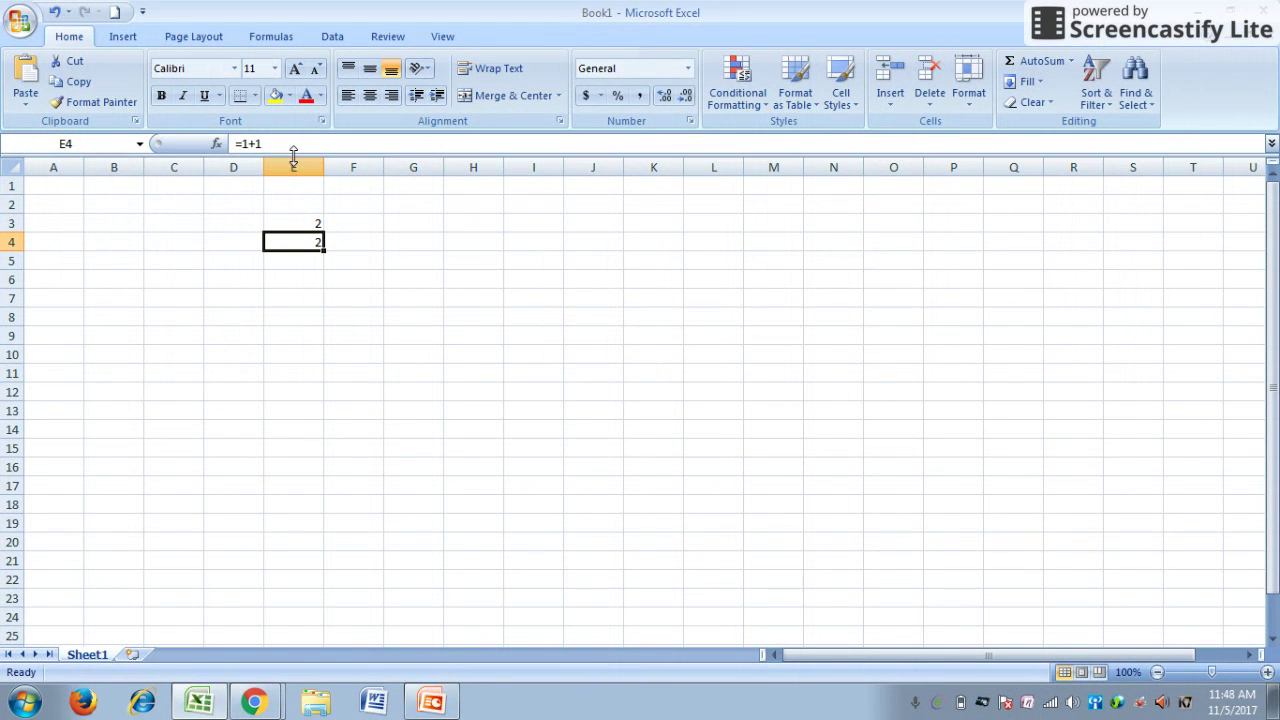
left_click(311, 228)
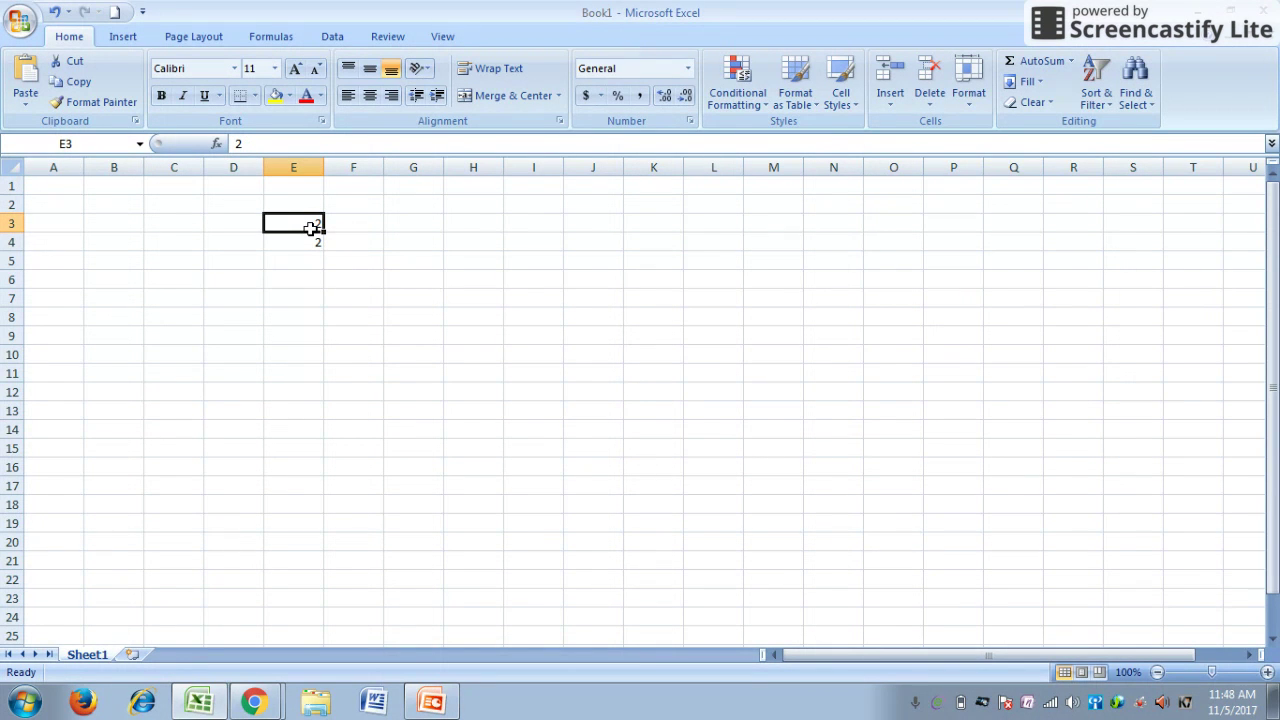
left_click(91, 206)
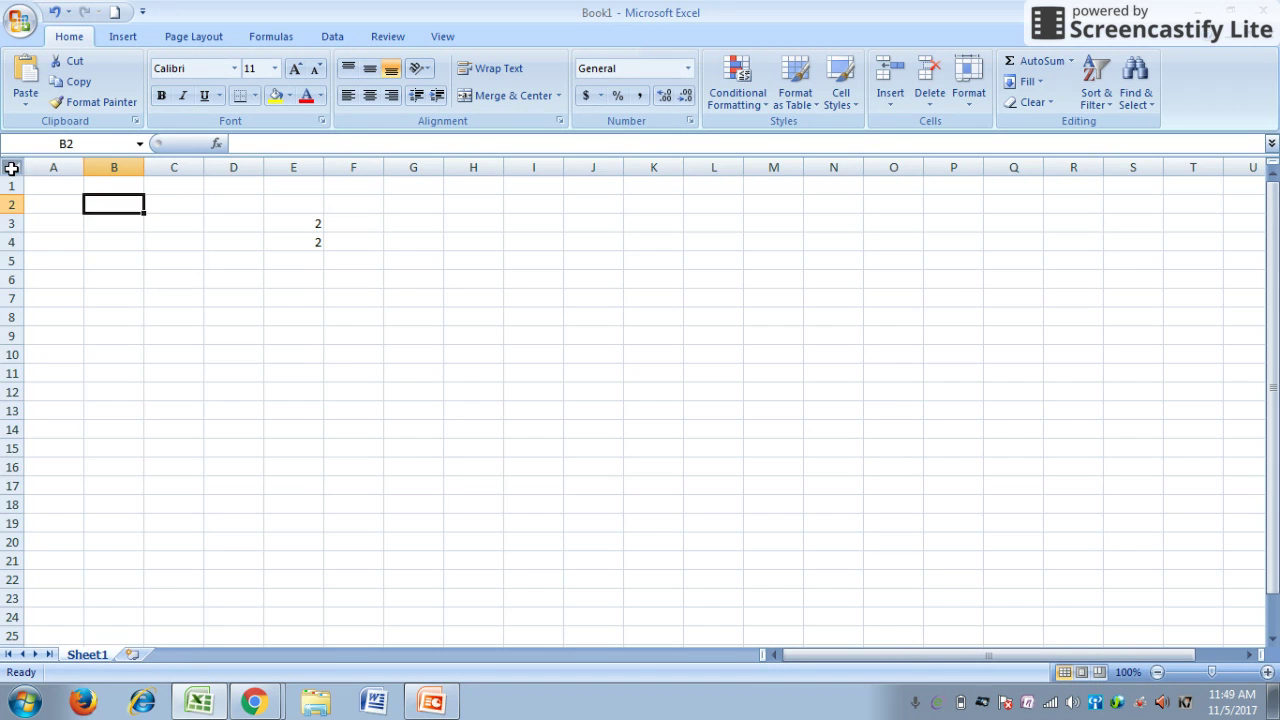
left_click(12, 169)
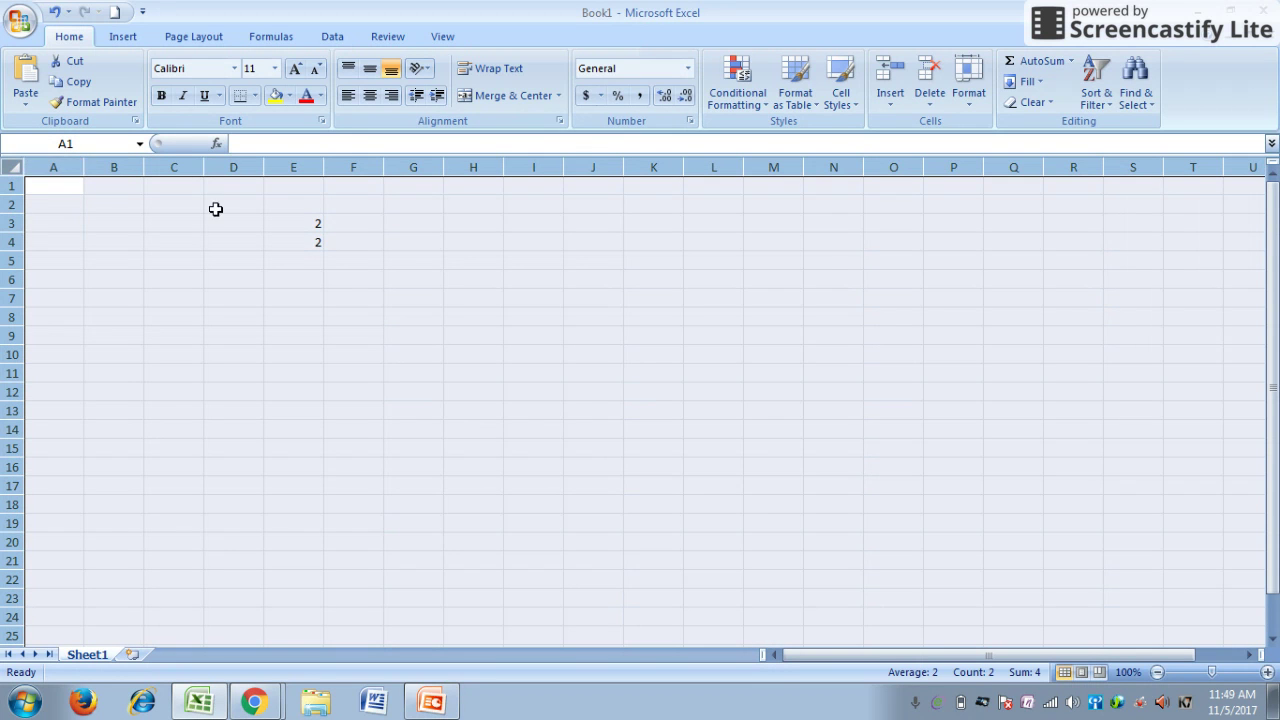
left_click(198, 238)
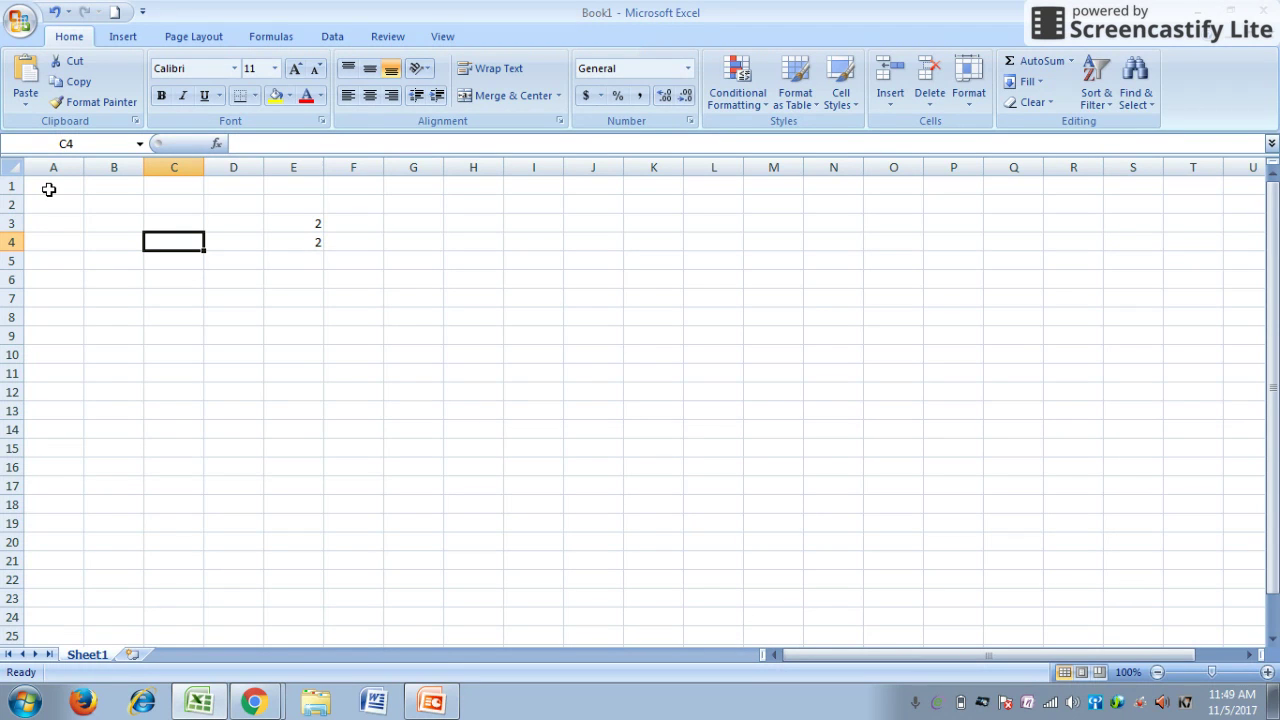
left_click(247, 391)
key("Down")
key("Right")
key("Right")
key("Right")
key("Right")
key("Right")
key("Right")
key("Right")
key("Left")
key("Left")
key("Left")
key("Left")
key("Left")
key("Left")
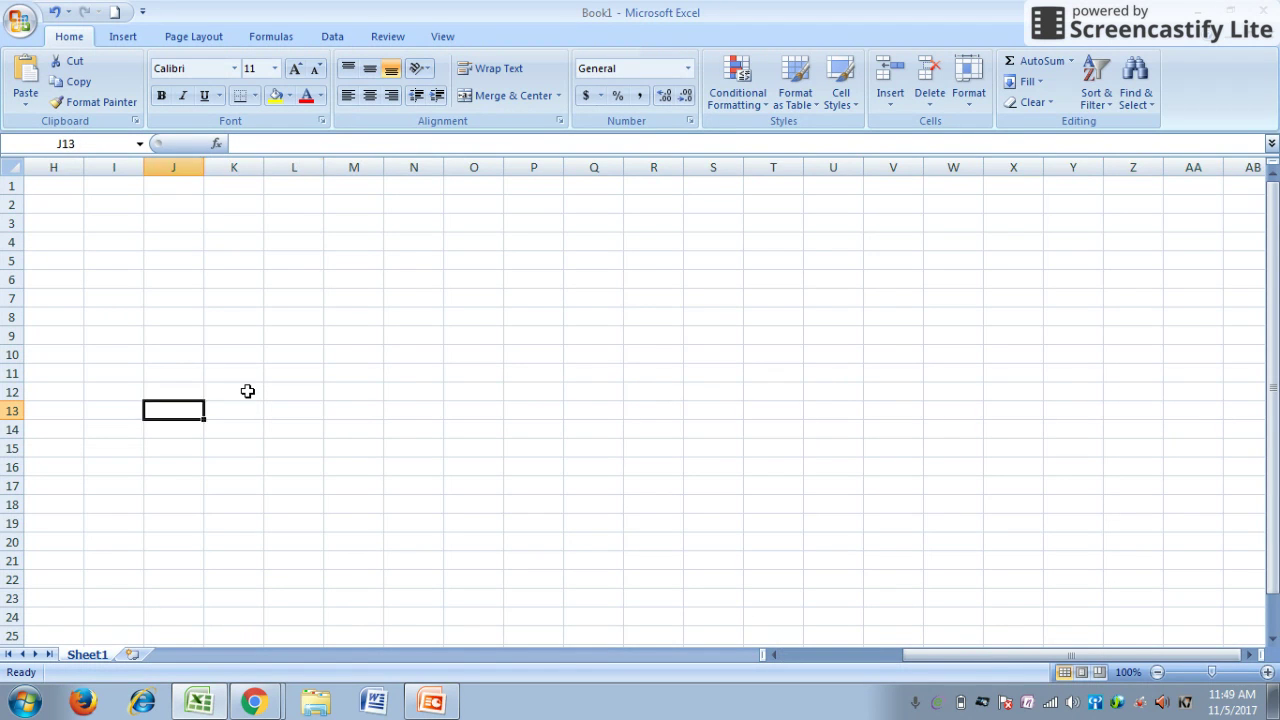
key("Left")
key("Left")
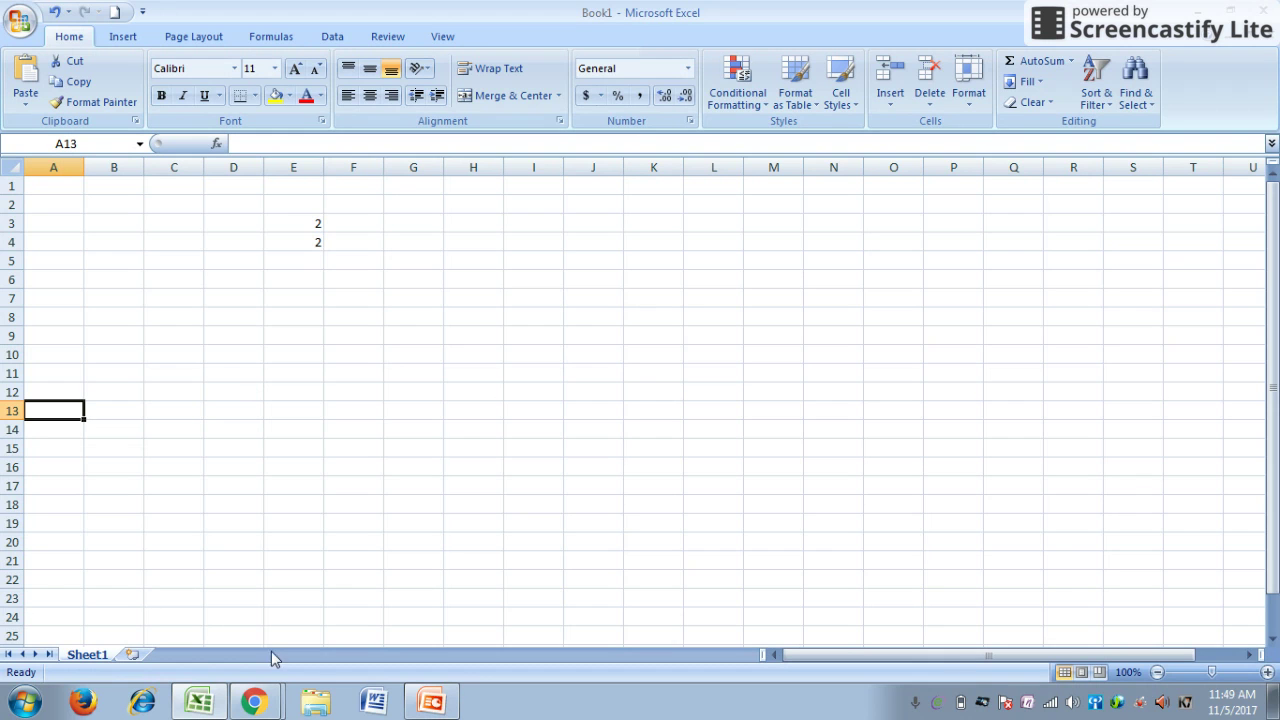
- Insert a new worksheet, Sheet2, and scroll it slightly down to cell B5
left_click(133, 655)
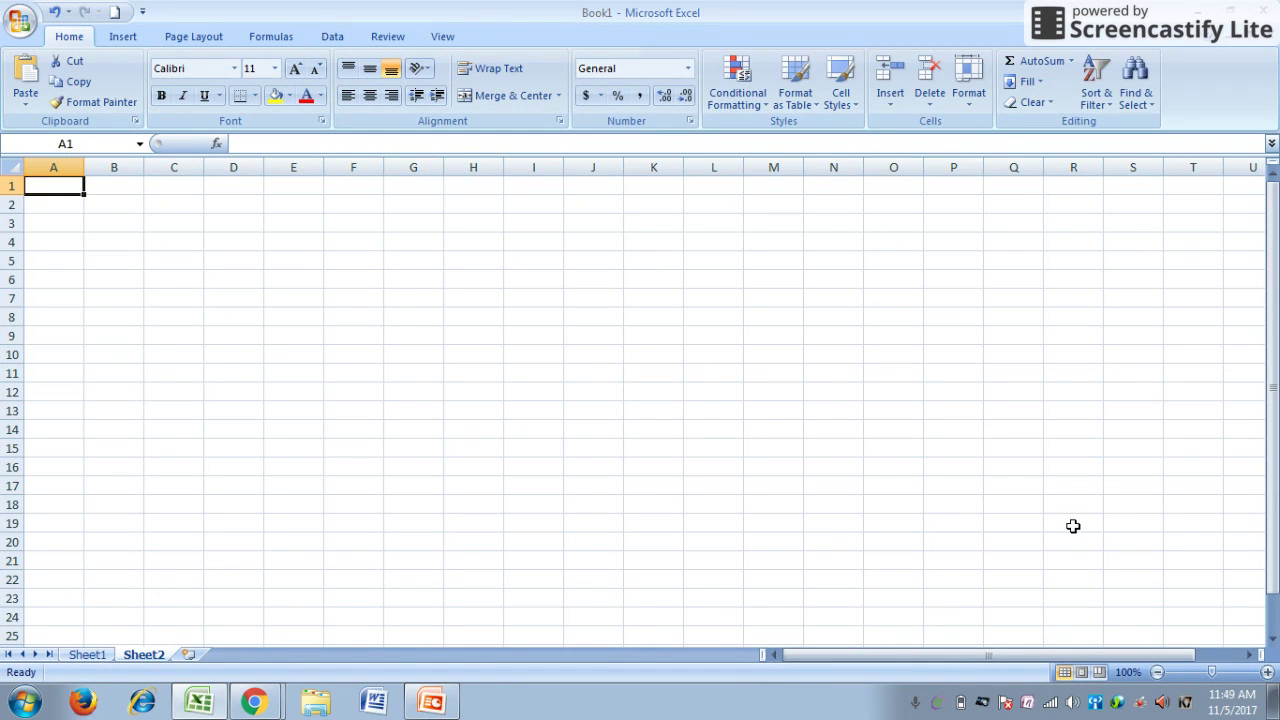
left_click(1274, 370)
left_click(1274, 384)
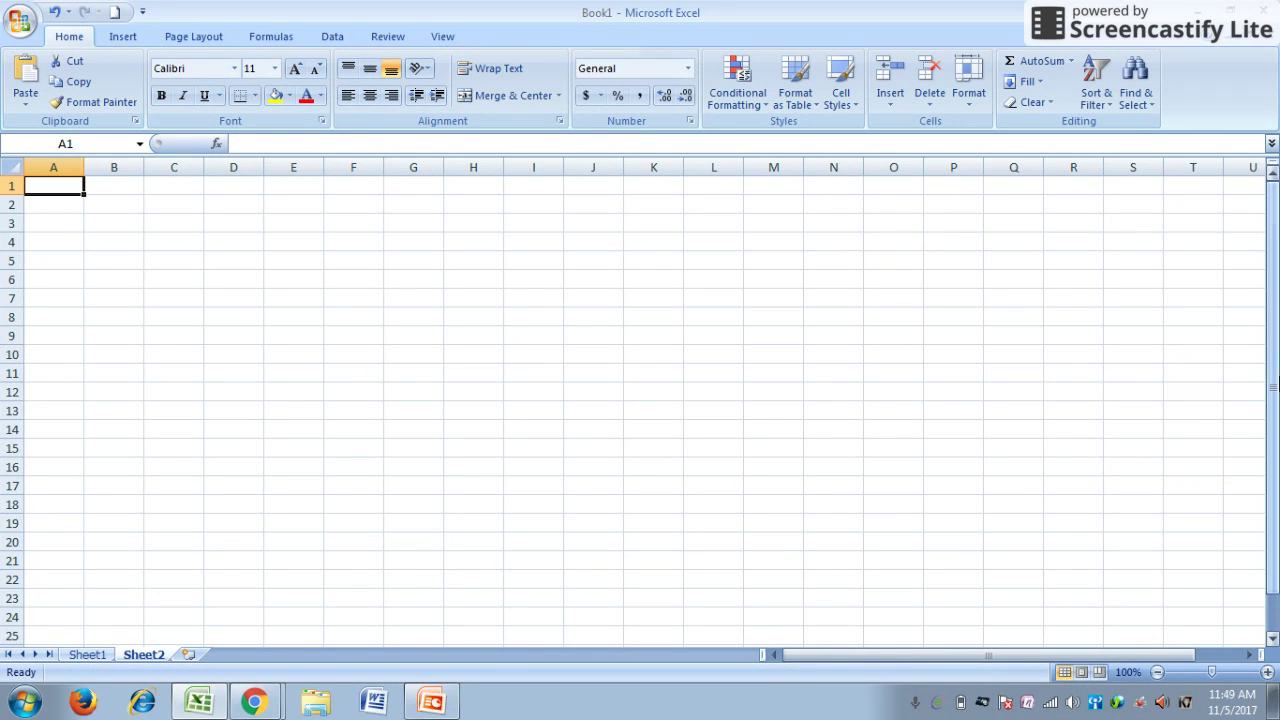
left_click(1276, 370)
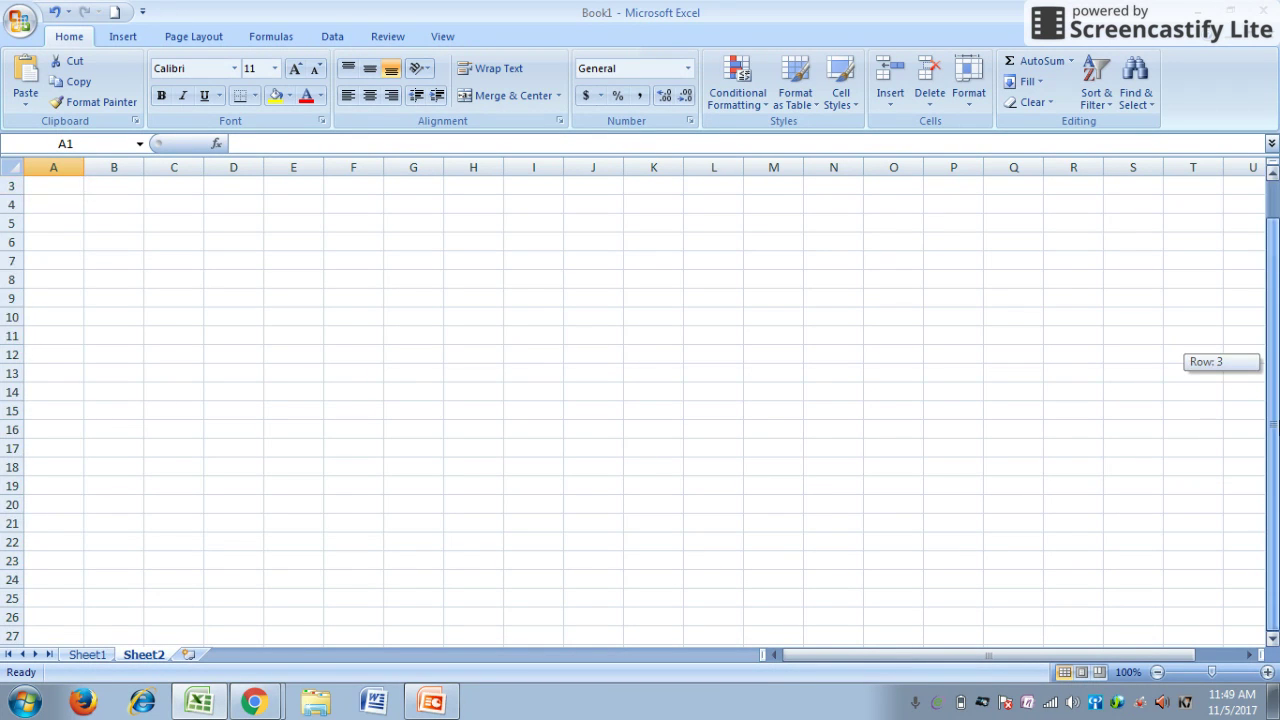
scroll(1051, 577, "down", 1)
mouse_move(952, 656)
left_mouse_down()
mouse_move(1017, 656)
mouse_move(928, 674)
left_mouse_up()
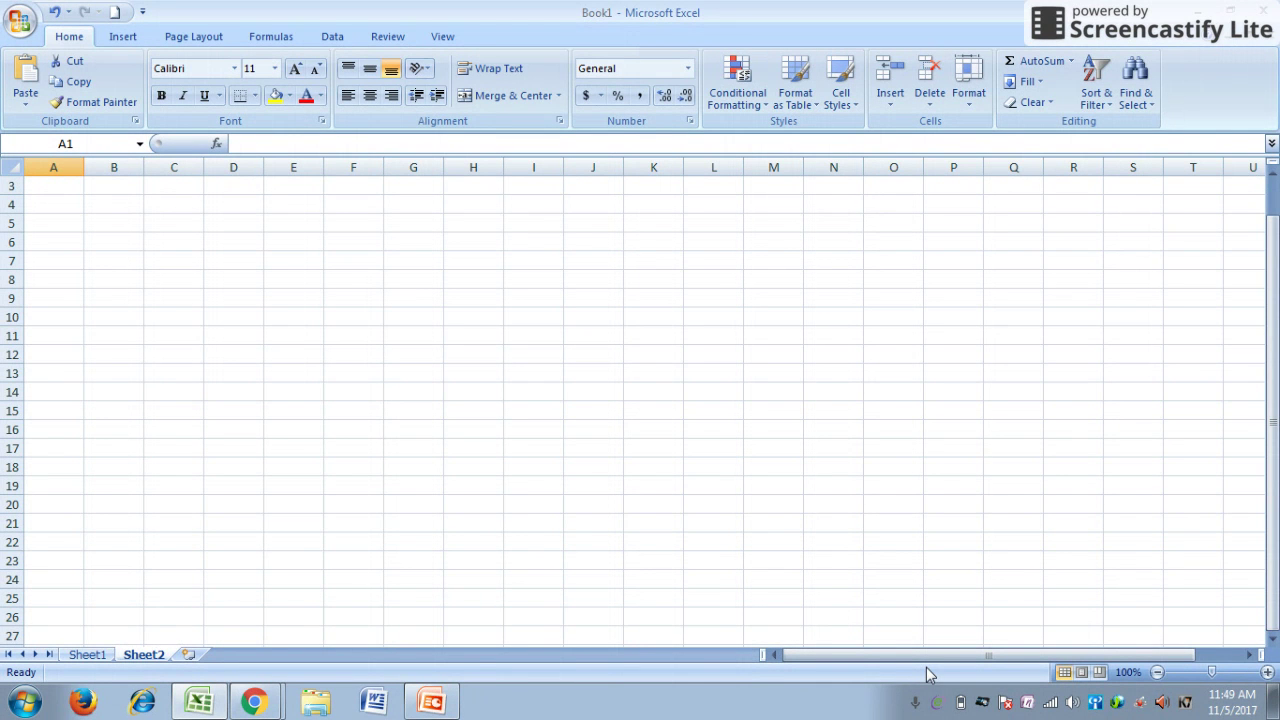
left_click(98, 230)
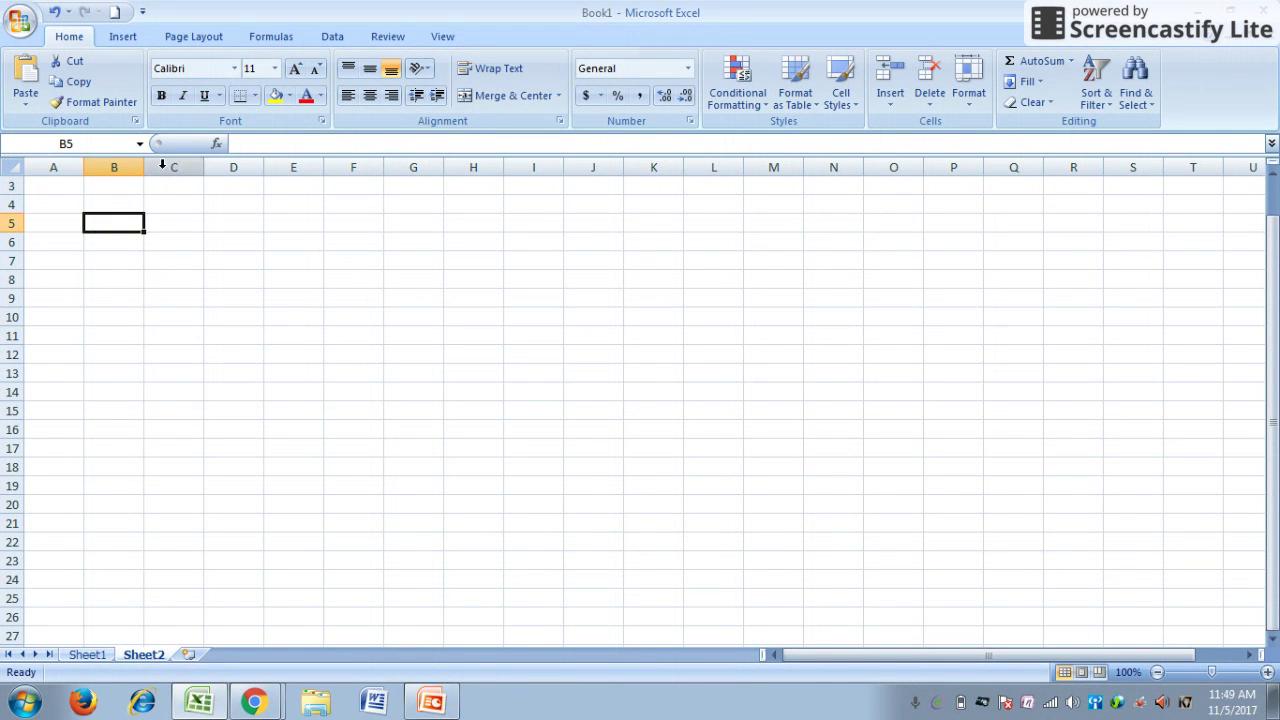
- Enter 1 in A4 and 2 in A5, then select A4:A5
left_click(121, 48)
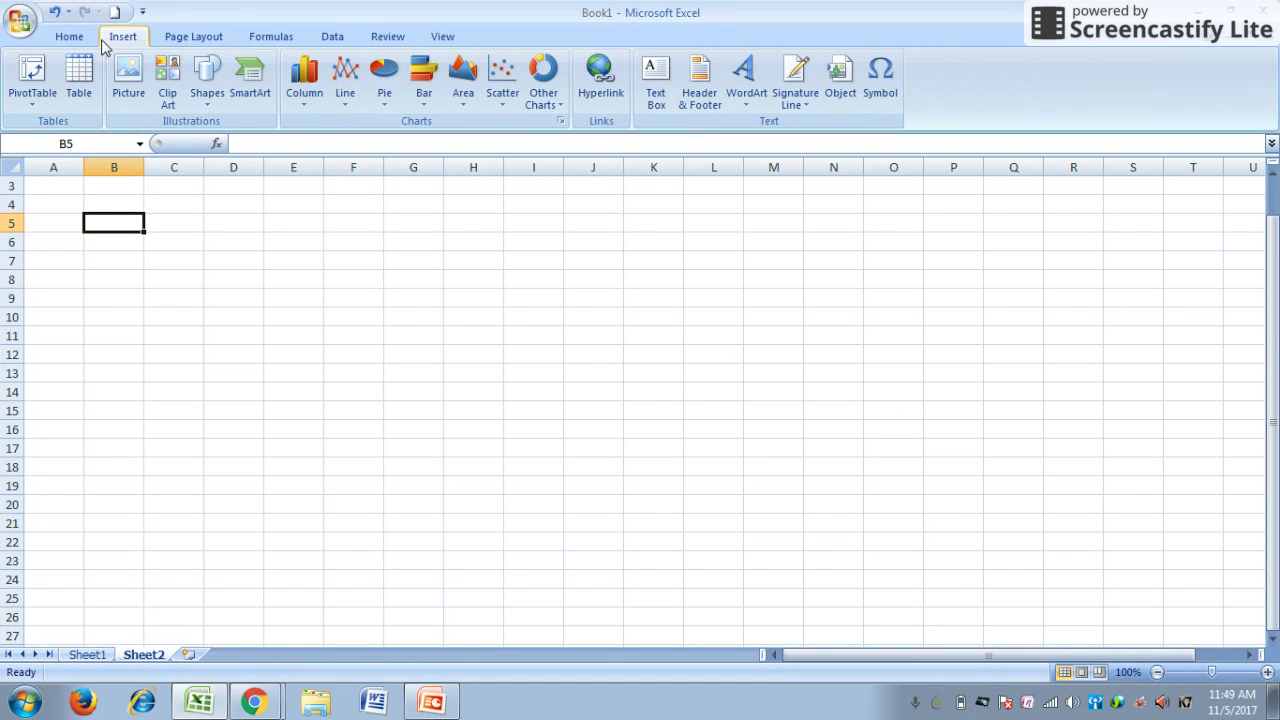
left_click(82, 44)
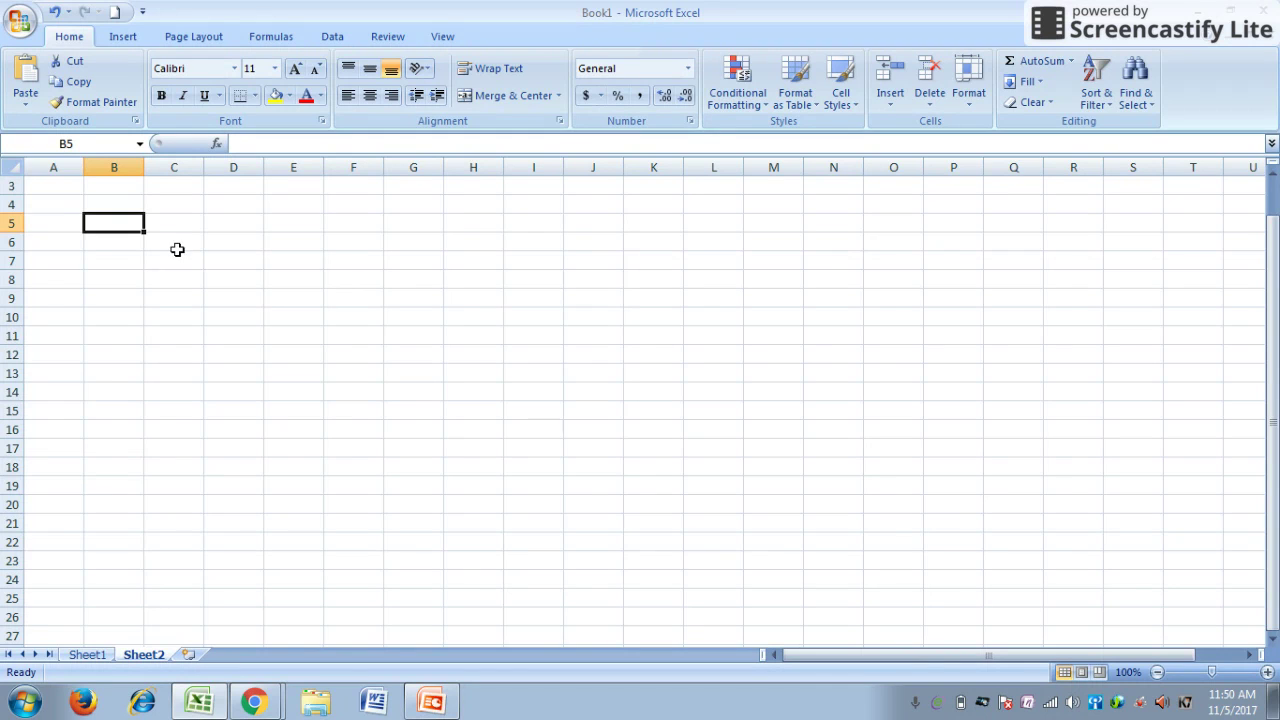
left_click(58, 216)
key("Up")
key("Up")
key("Down")
key("Down")
key("Up")
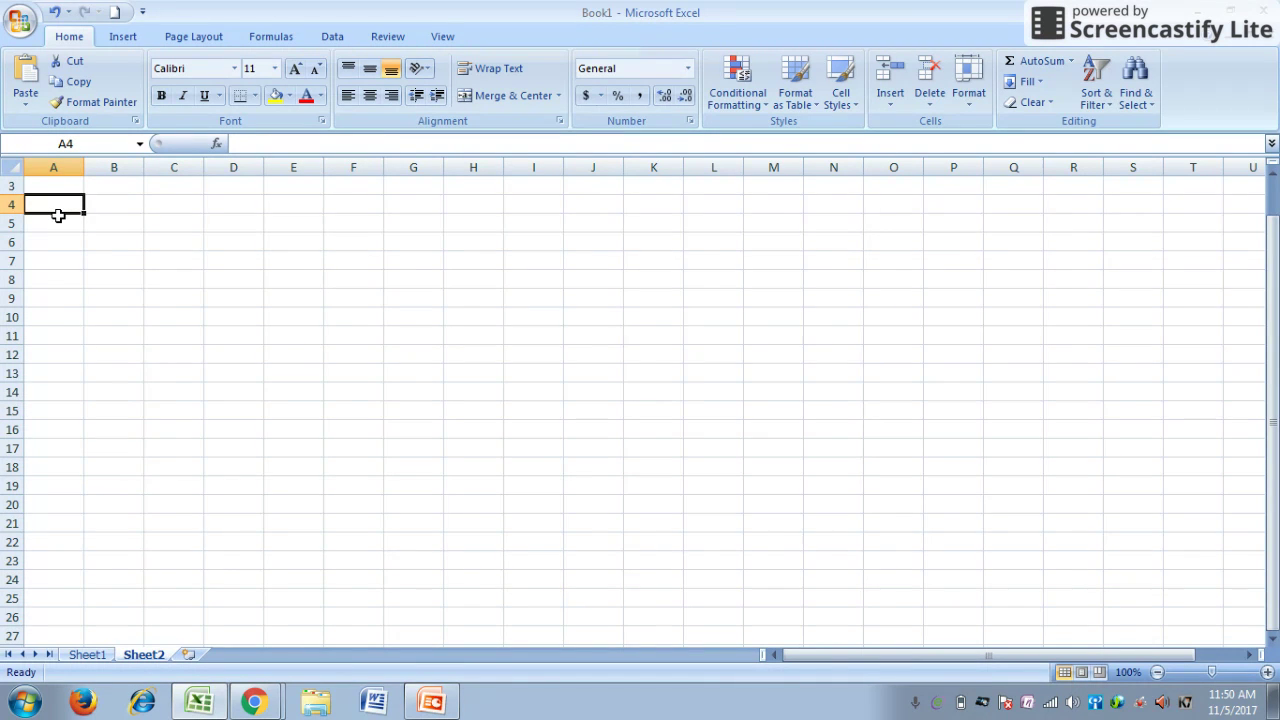
type("1")
key("Return")
type("2")
key("Return")
key("Up")
key("Up")
key("shift+Down")
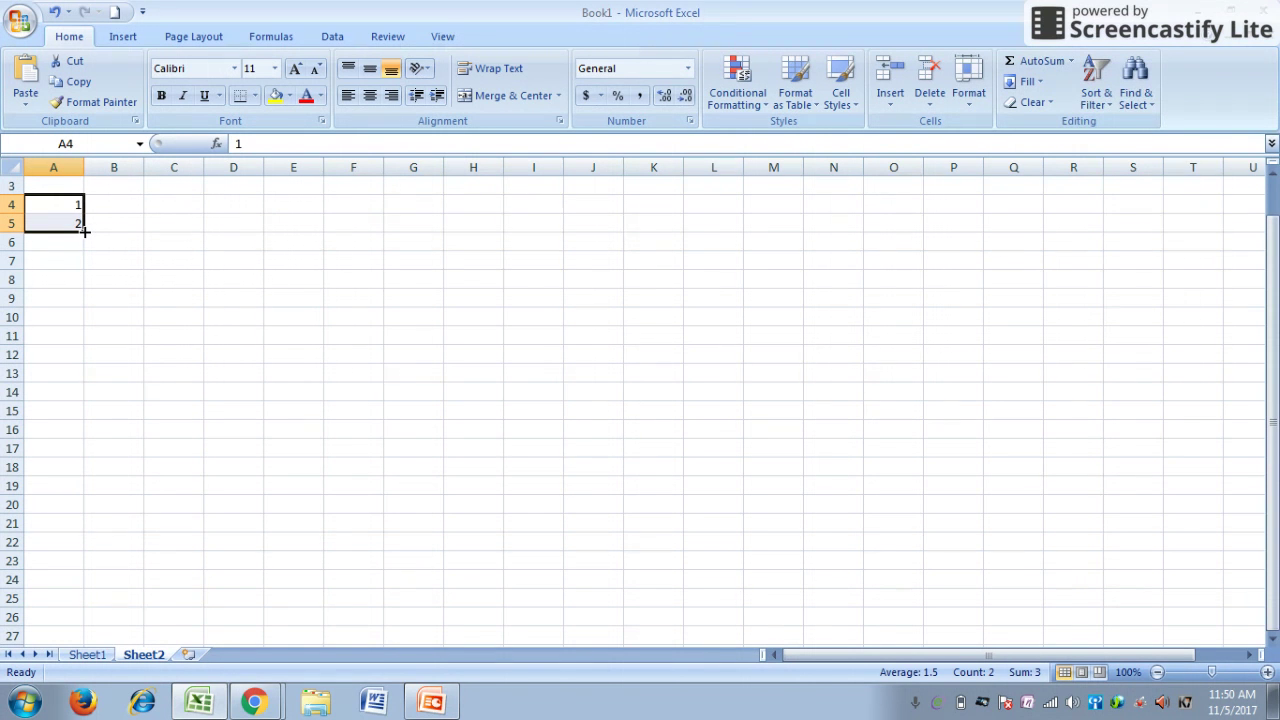
- Drag the fill handle to extend the 1, 2 counting series down column A
left_click_drag(86, 231, 74, 365)
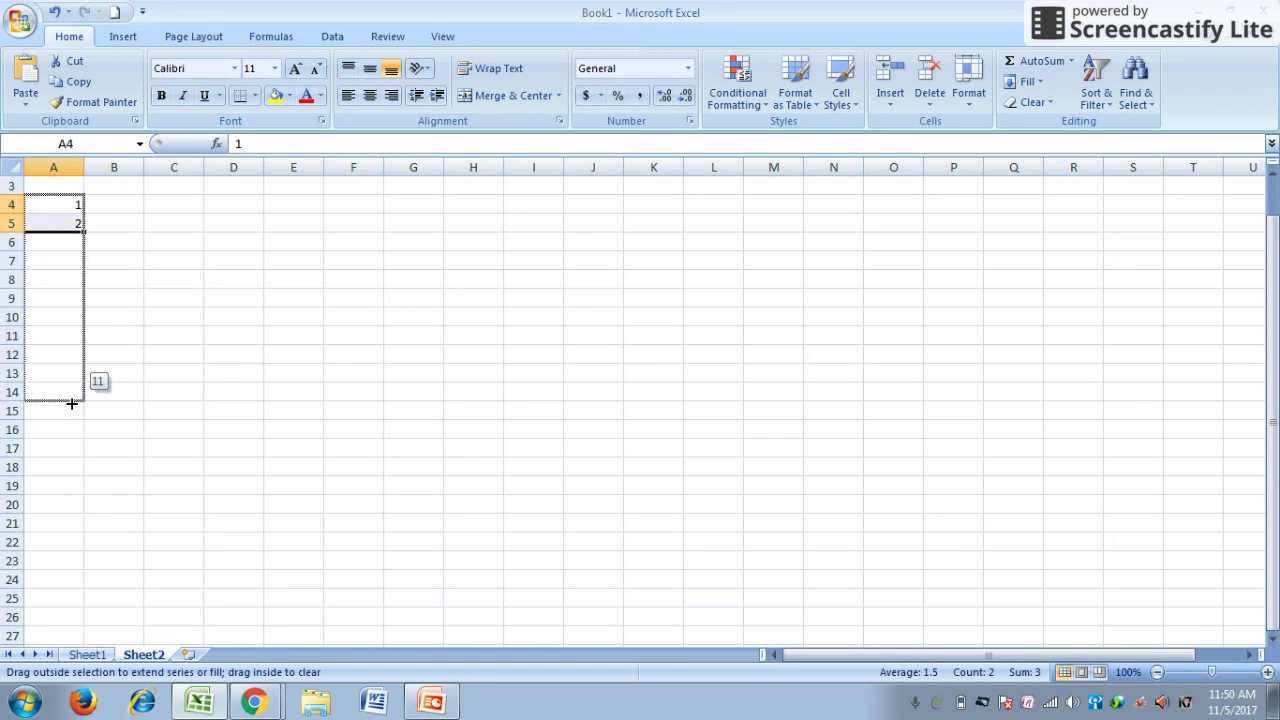
left_click_drag(74, 365, 16, 650)
left_click(56, 542)
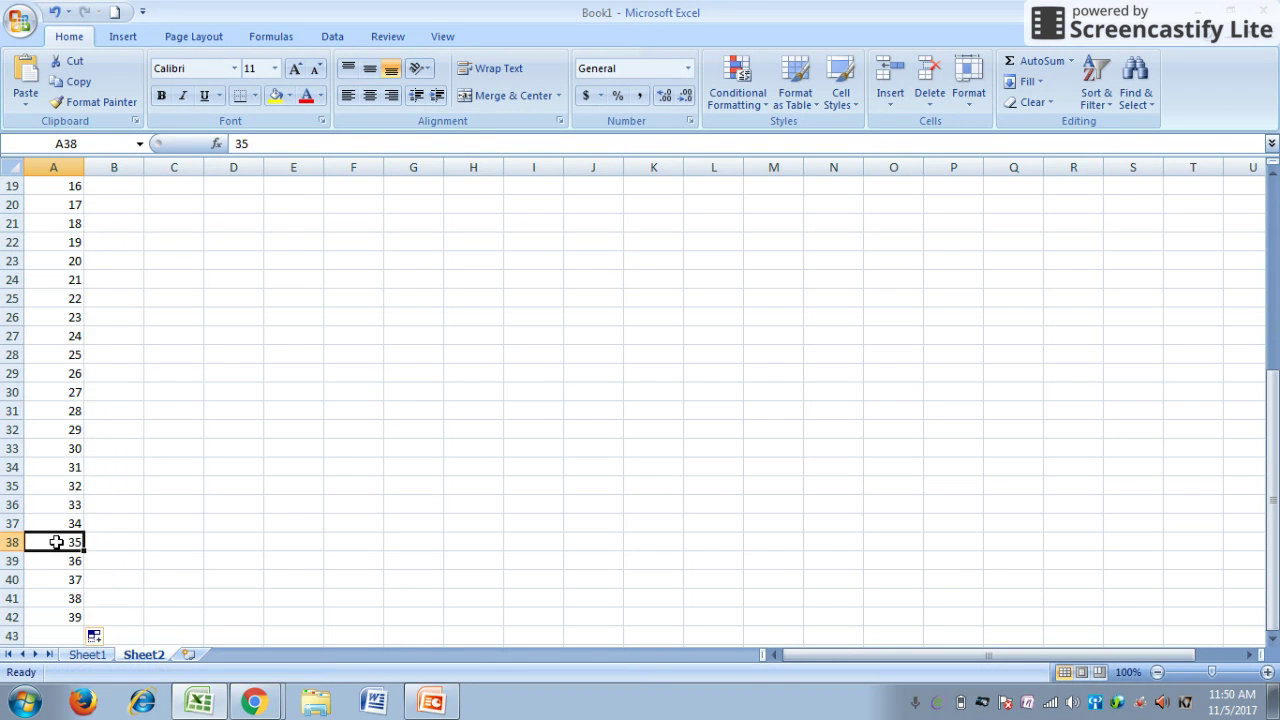
key("Up")
key("Up")
key("Up")
key("Up")
key("Up")
key("Up")
key("Up")
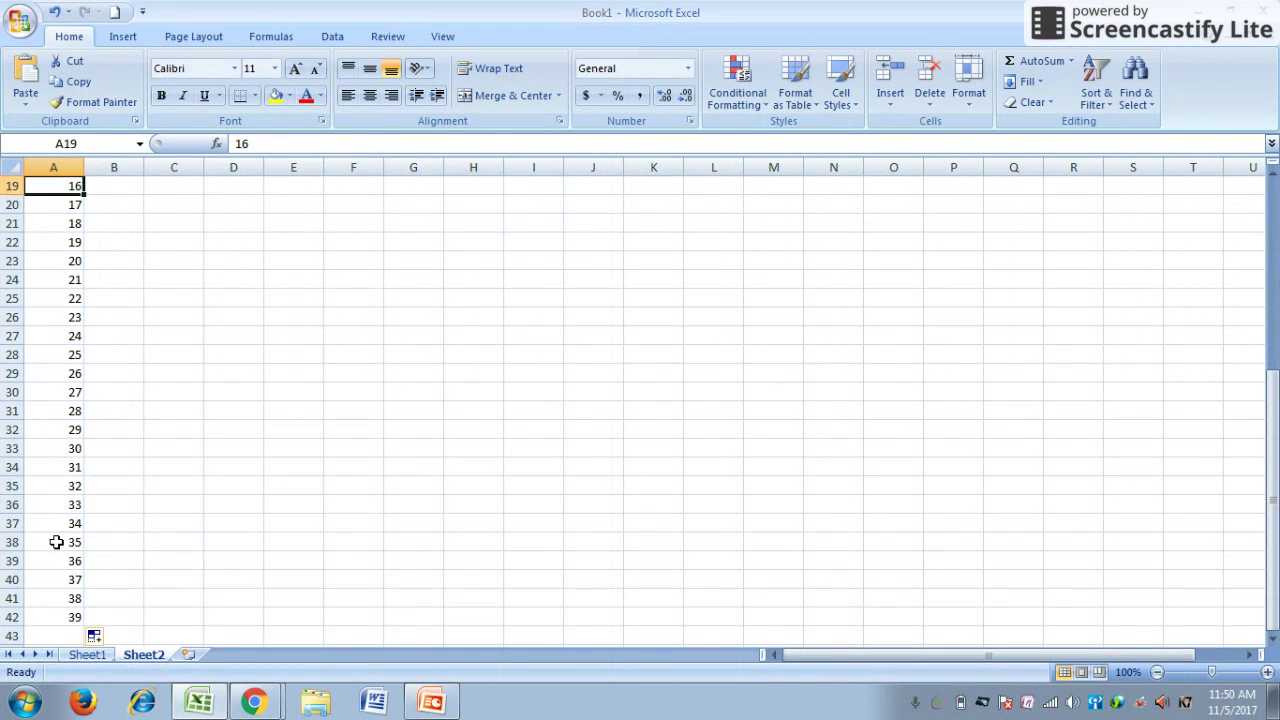
key("Up")
key("Up")
key("Up")
key("Down")
key("Down")
key("Down")
key("Down")
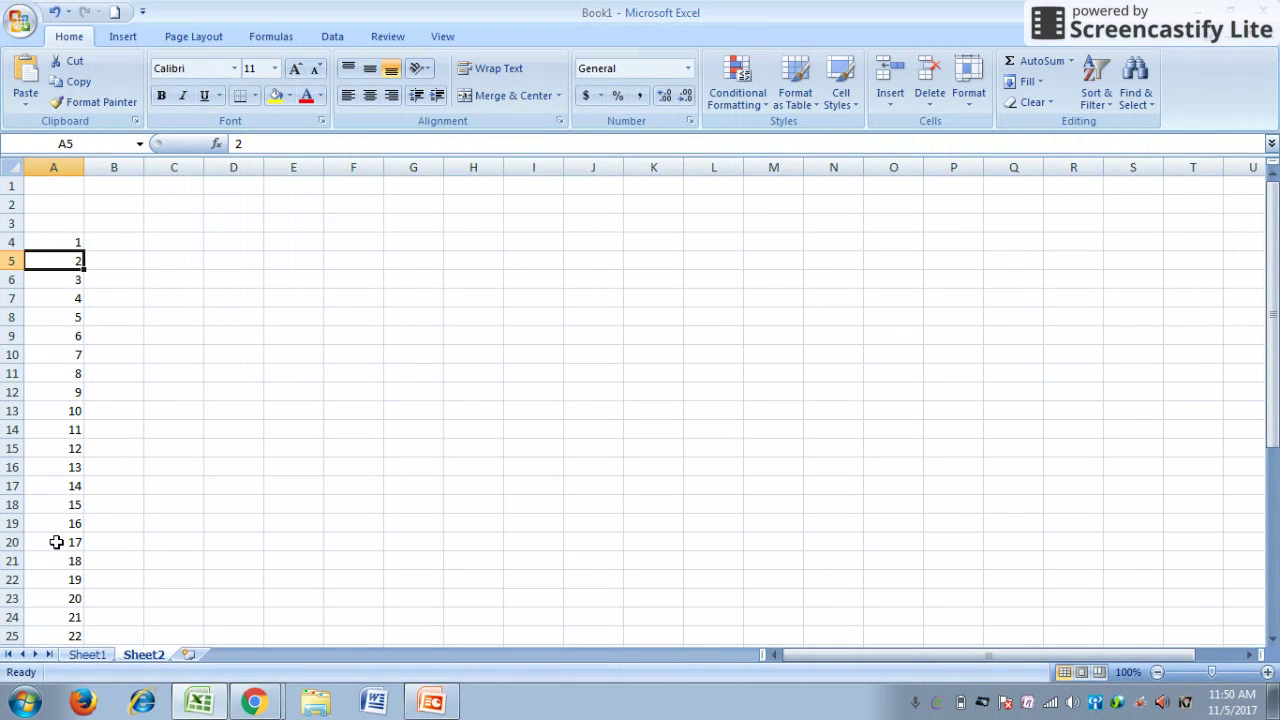
- Reselect A4:A5 and fill the counting series down column A again
key("Up")
key("Down")
key("Up")
key("Down")
key("Up")
key("Down")
key("Up")
key("shift+Down")
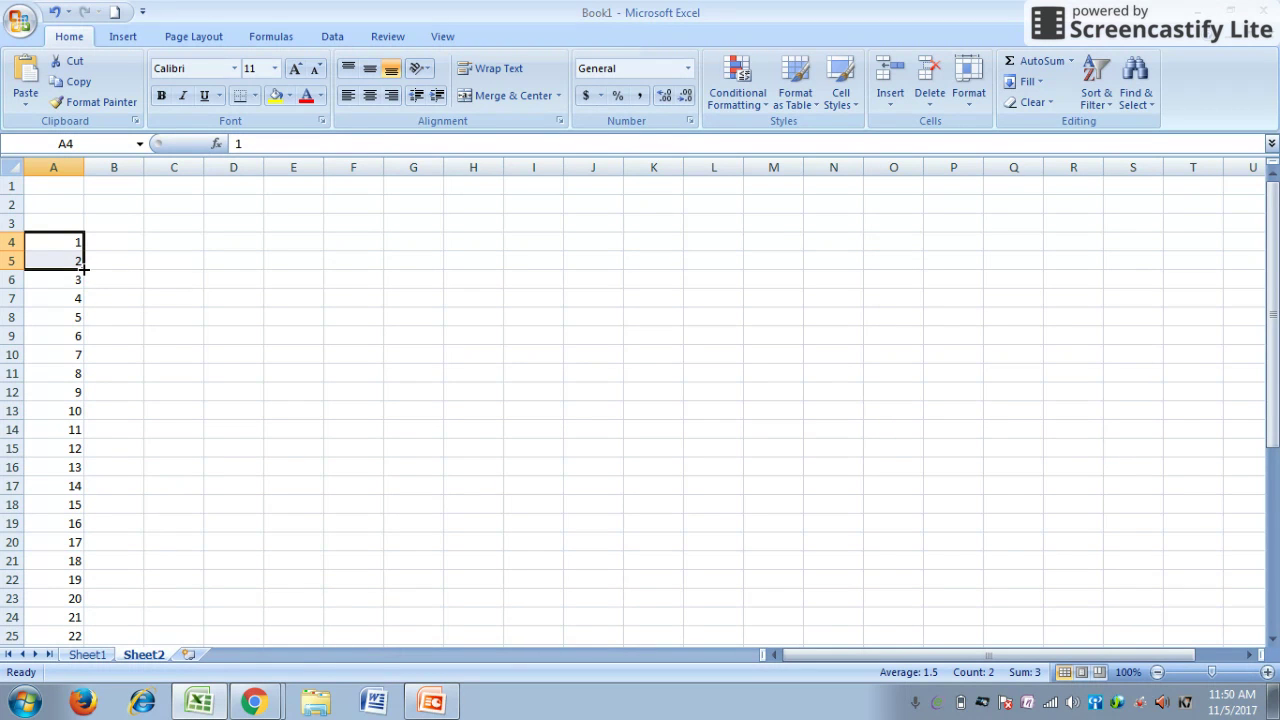
left_click_drag(85, 268, 68, 421)
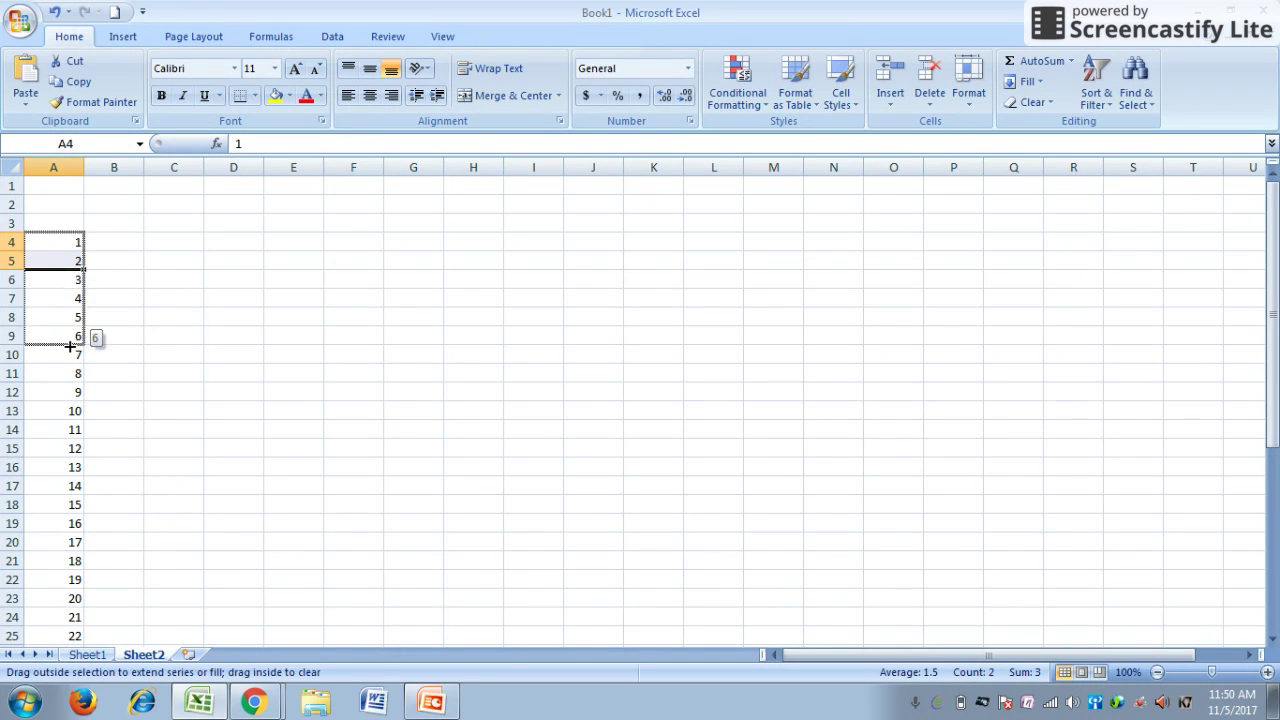
left_click_drag(68, 421, 55, 541)
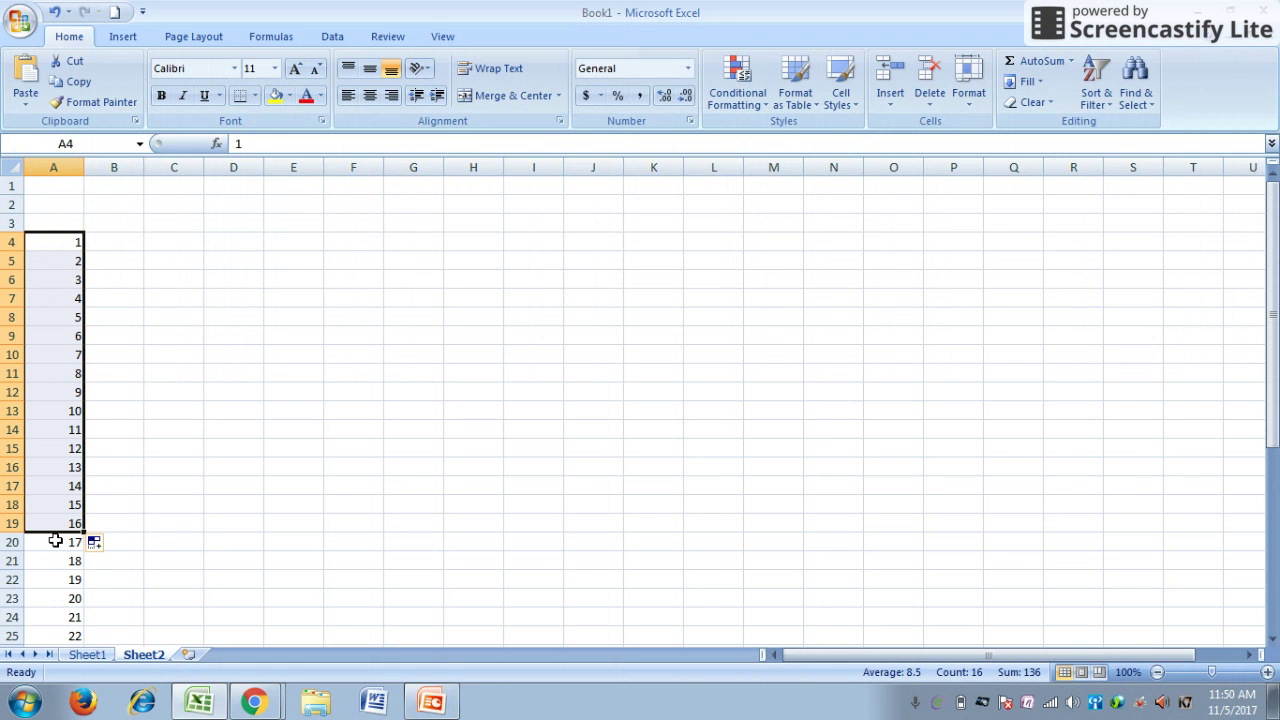
- Enter 100 and 99 in B4:B5 and fill the countdown to 87 in B17
left_click(114, 242)
type("100")
key("Return")
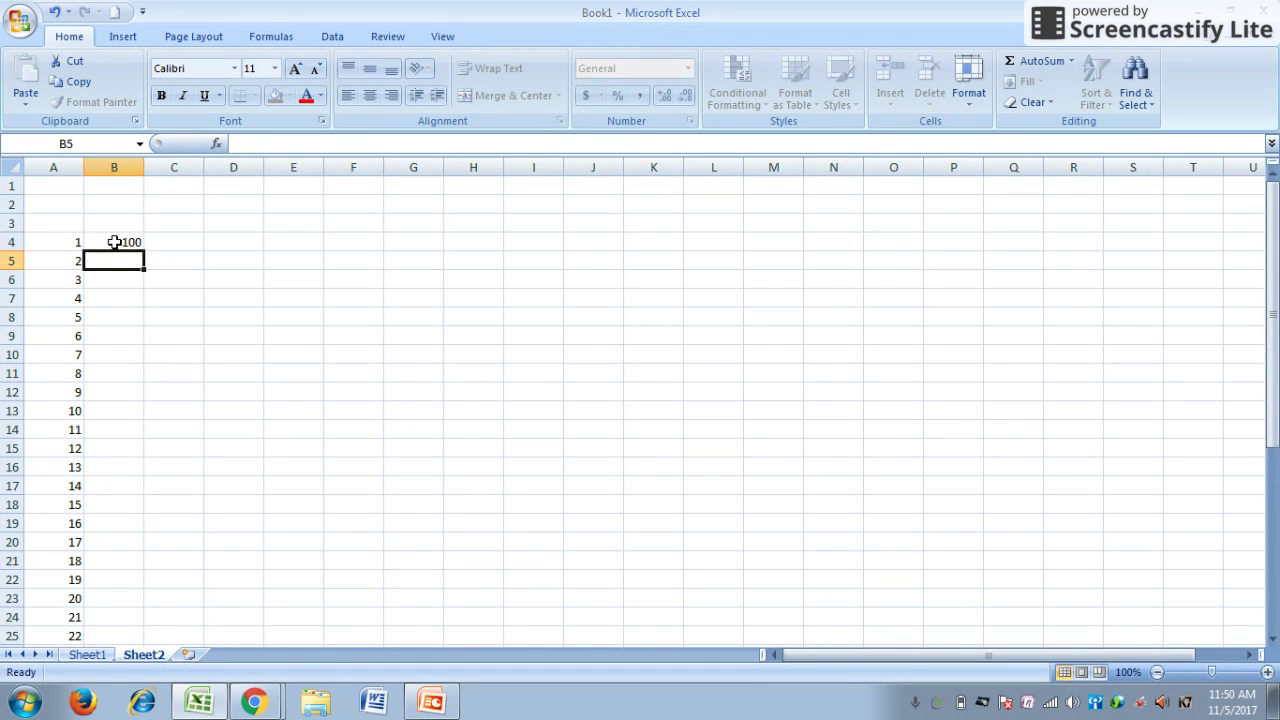
type("99")
key("Return")
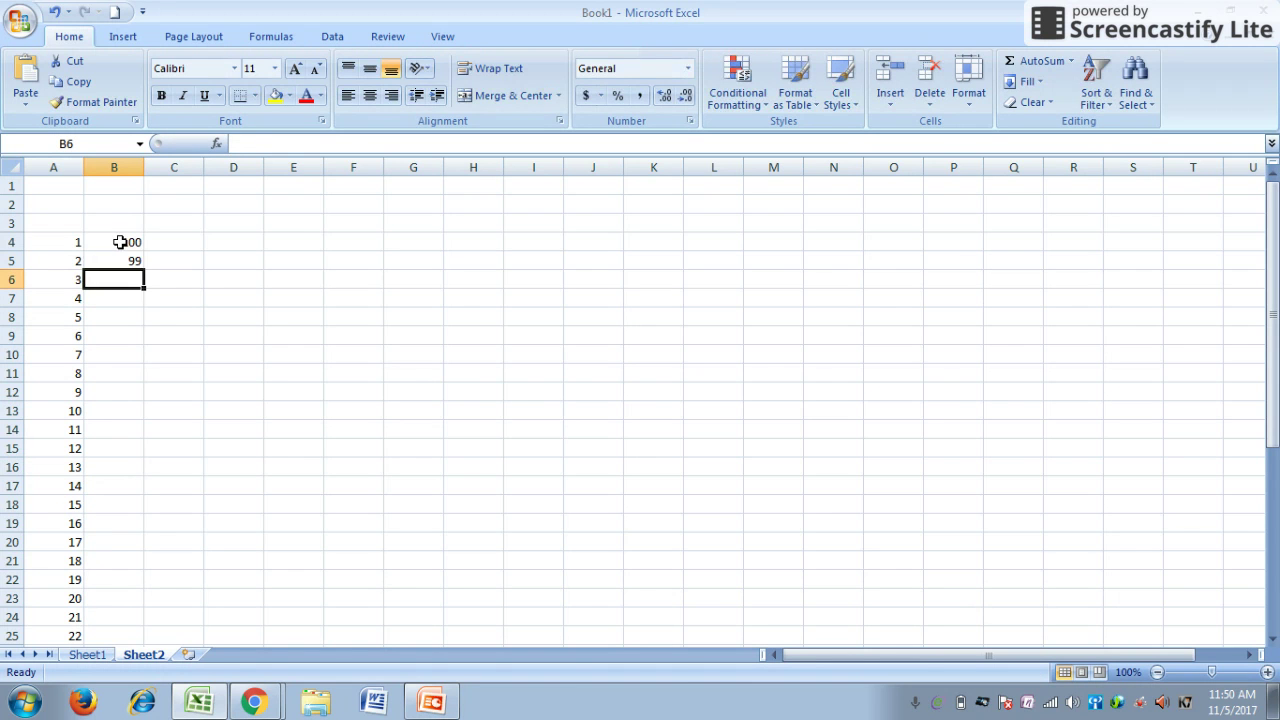
left_click(119, 242)
left_click_drag(119, 242, 105, 486)
left_click_drag(108, 504, 92, 555)
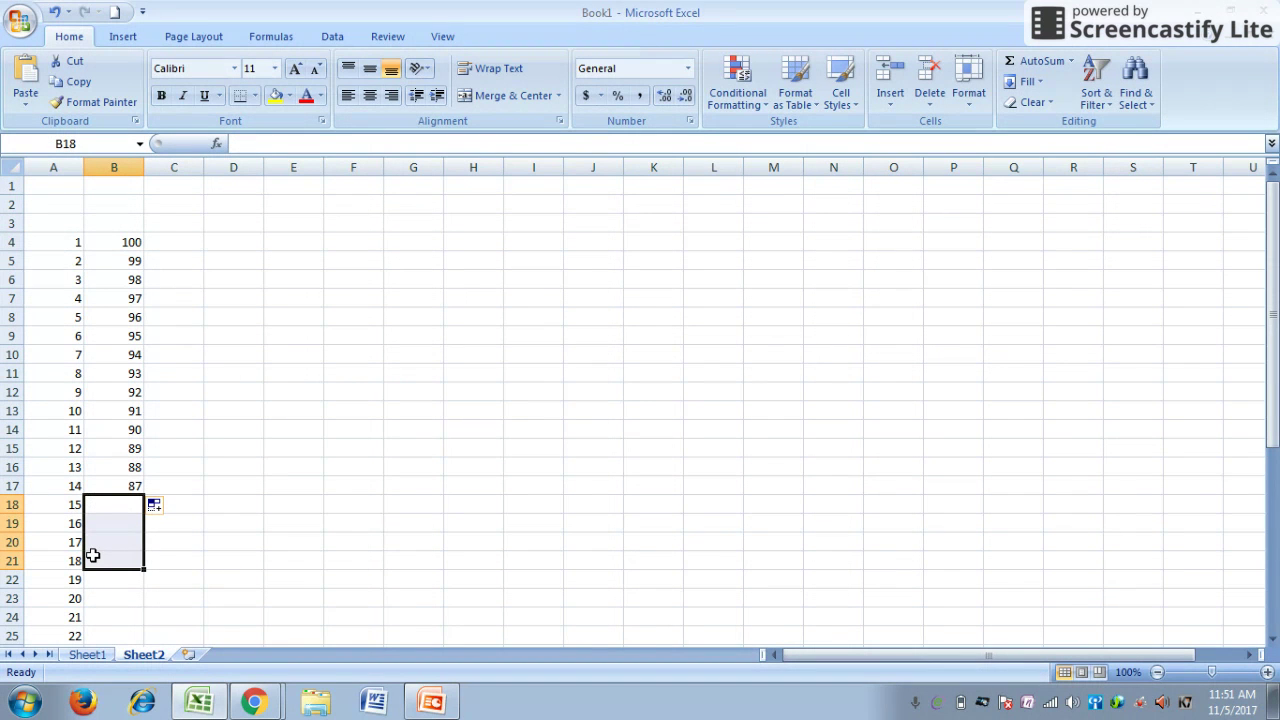
- Enter 5 and 10 in C4:C5 and fill multiples of 5 up to 65 in C16
left_click(173, 258)
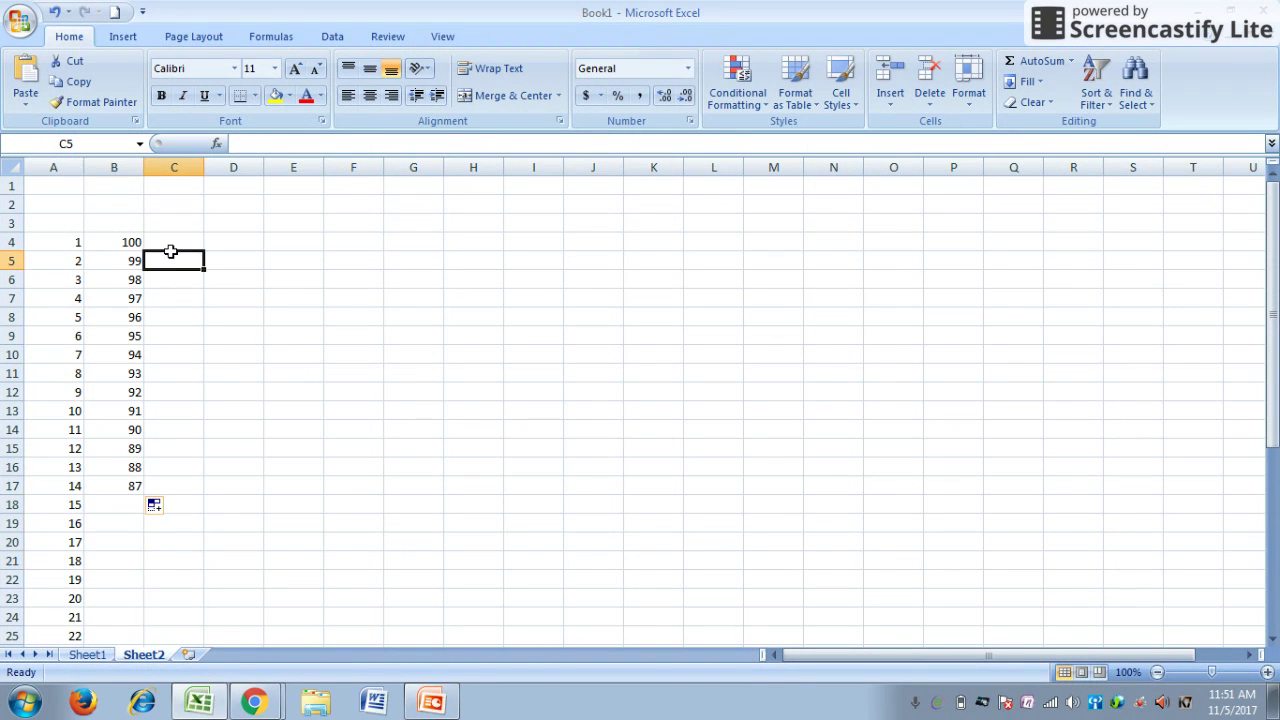
left_click(171, 249)
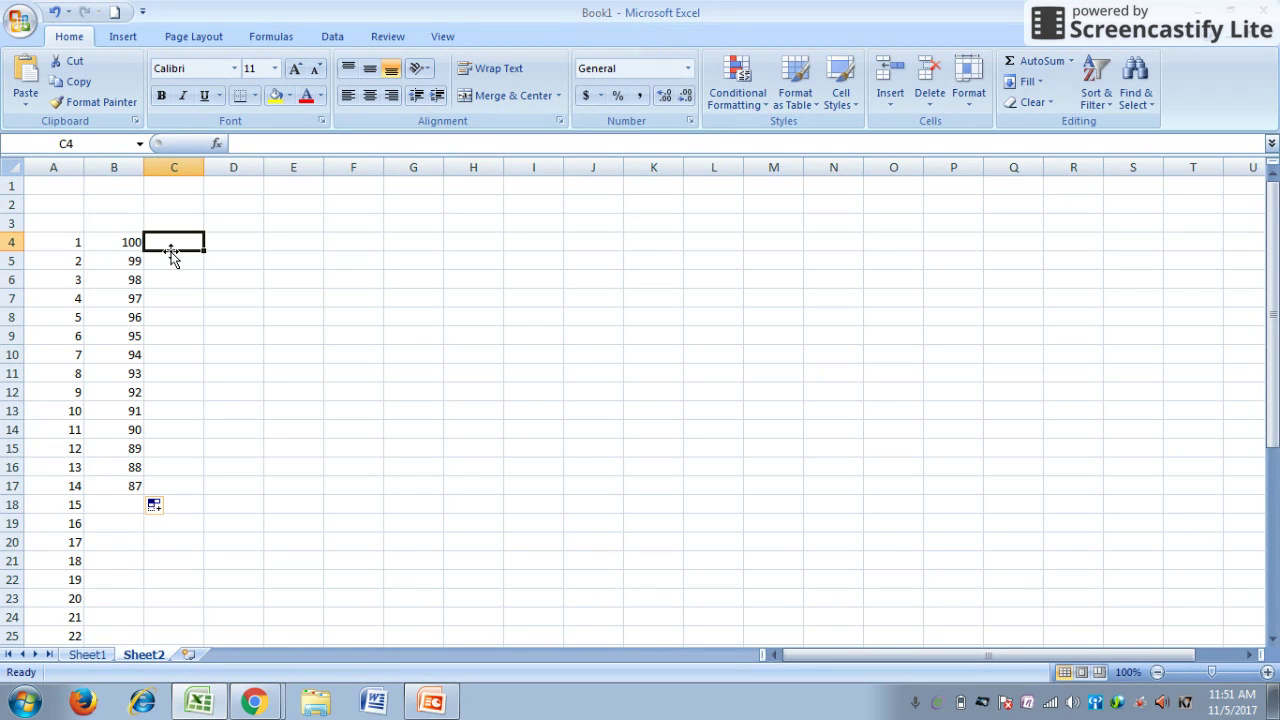
left_click(171, 256)
left_click(171, 250)
type("5")
key("Return")
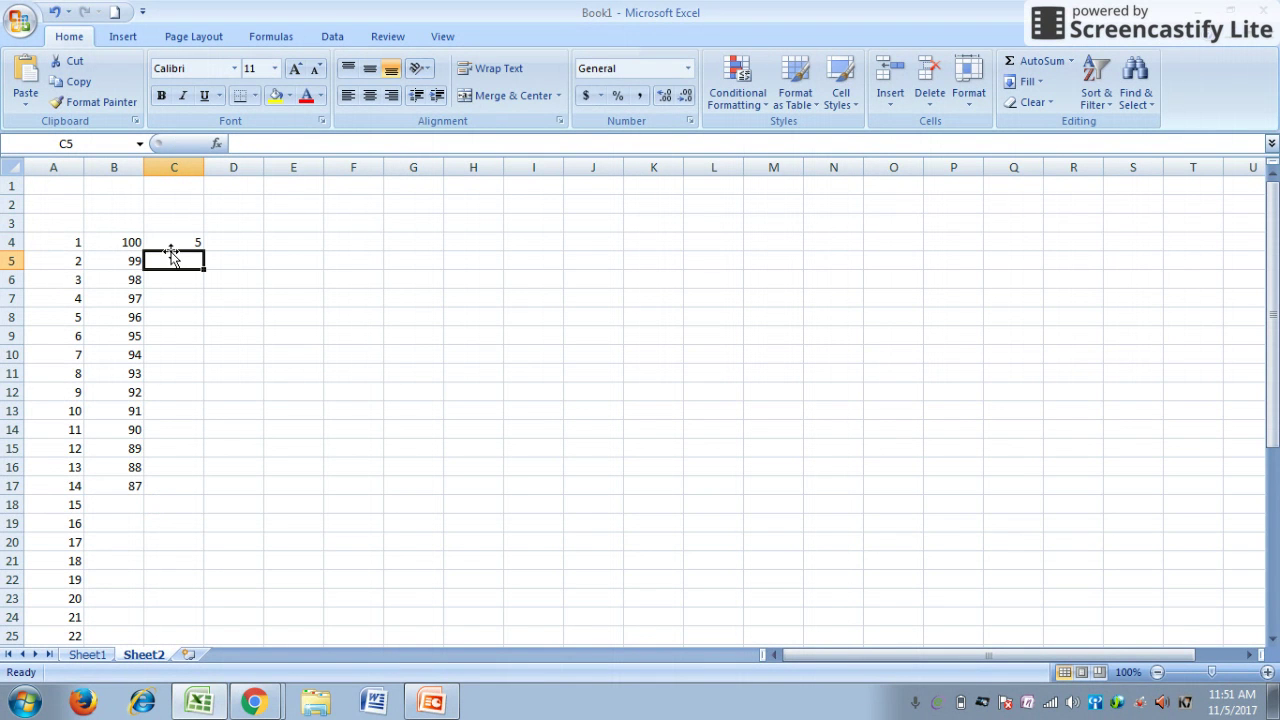
type("10")
key("Return")
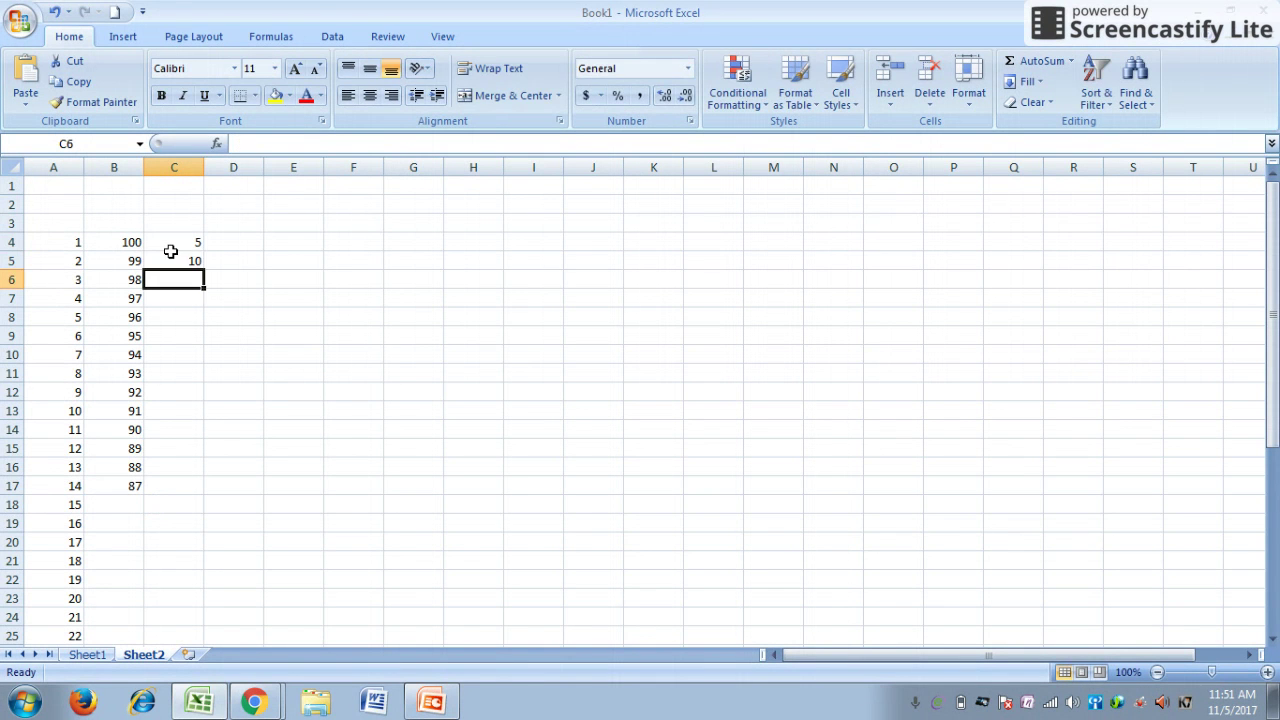
left_click(174, 245)
key("shift+Down")
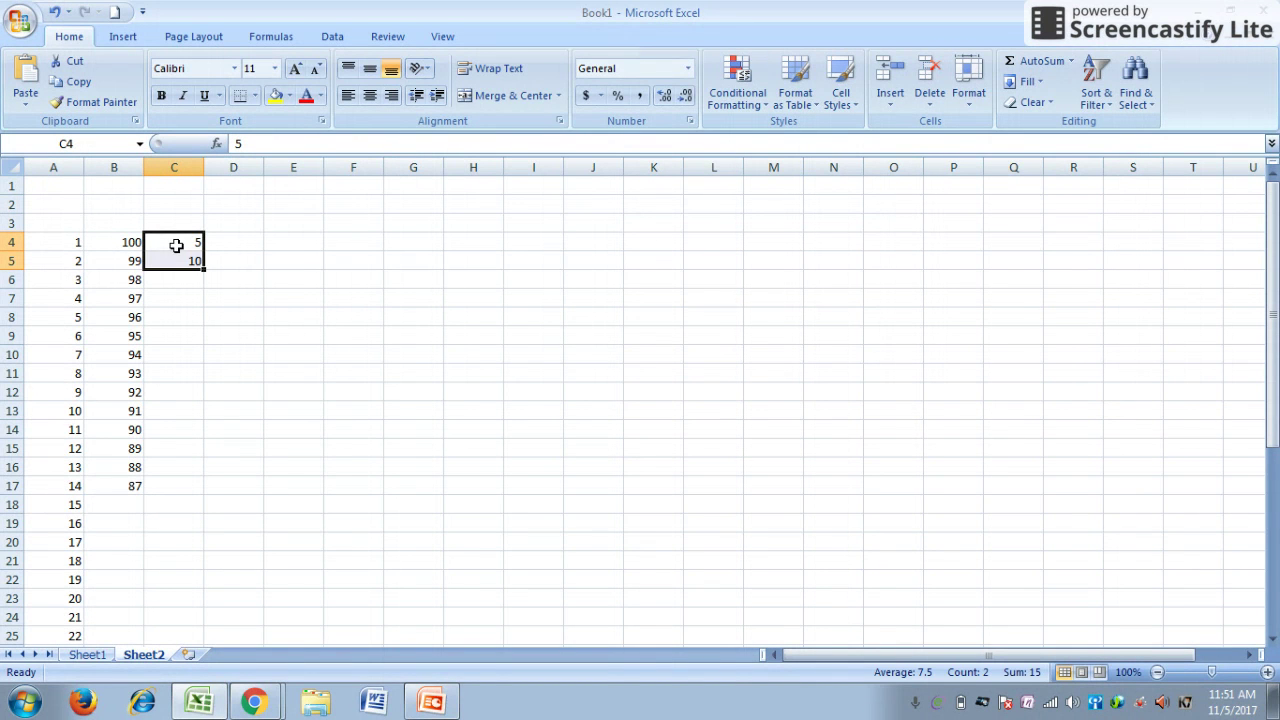
left_click_drag(205, 272, 184, 431)
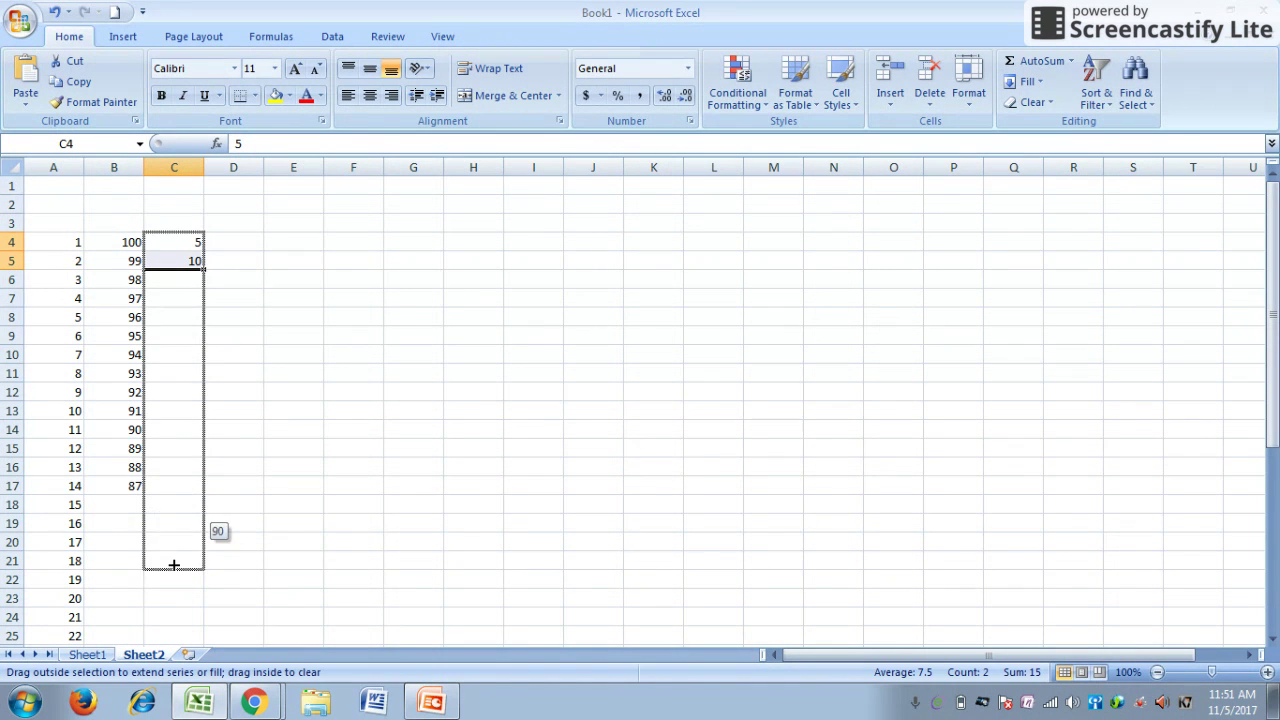
left_click_drag(179, 533, 187, 467)
left_click(186, 449)
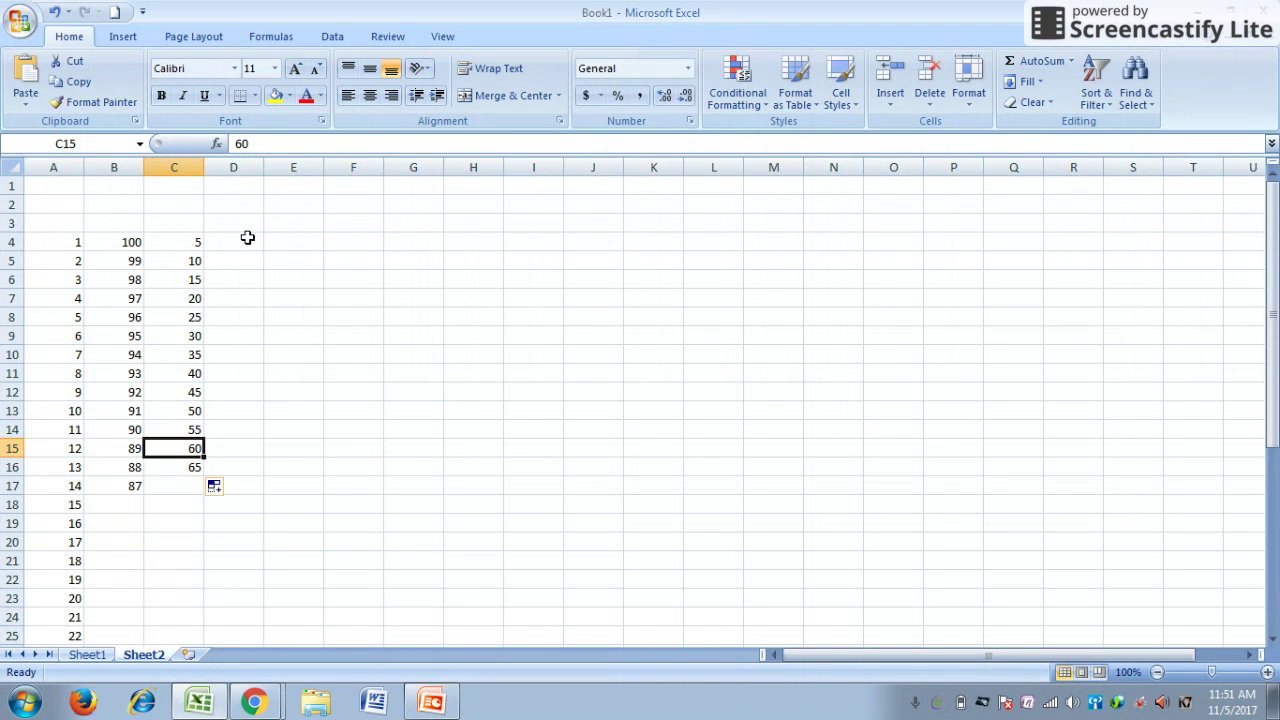
- Type Sunday in D4 and fill the weekdays through Saturday in D10
left_click(244, 237)
type("sunday")
key("Return")
left_click(244, 237)
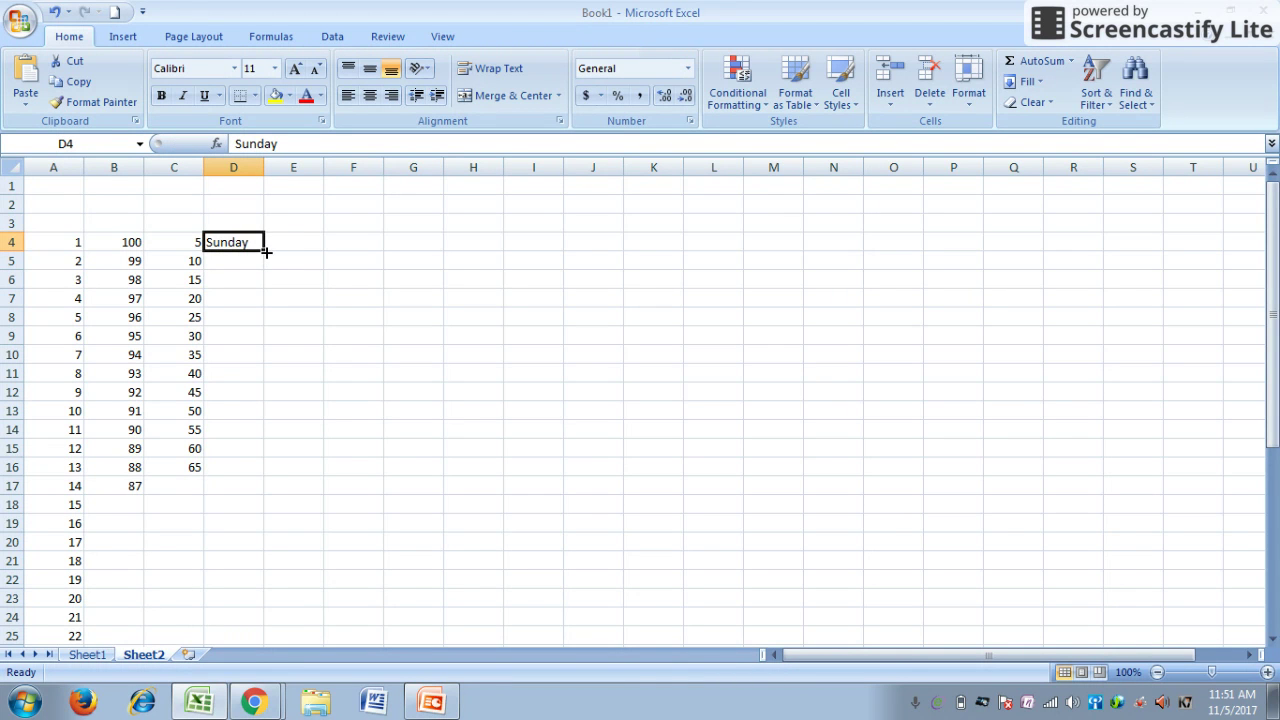
left_click_drag(266, 252, 259, 371)
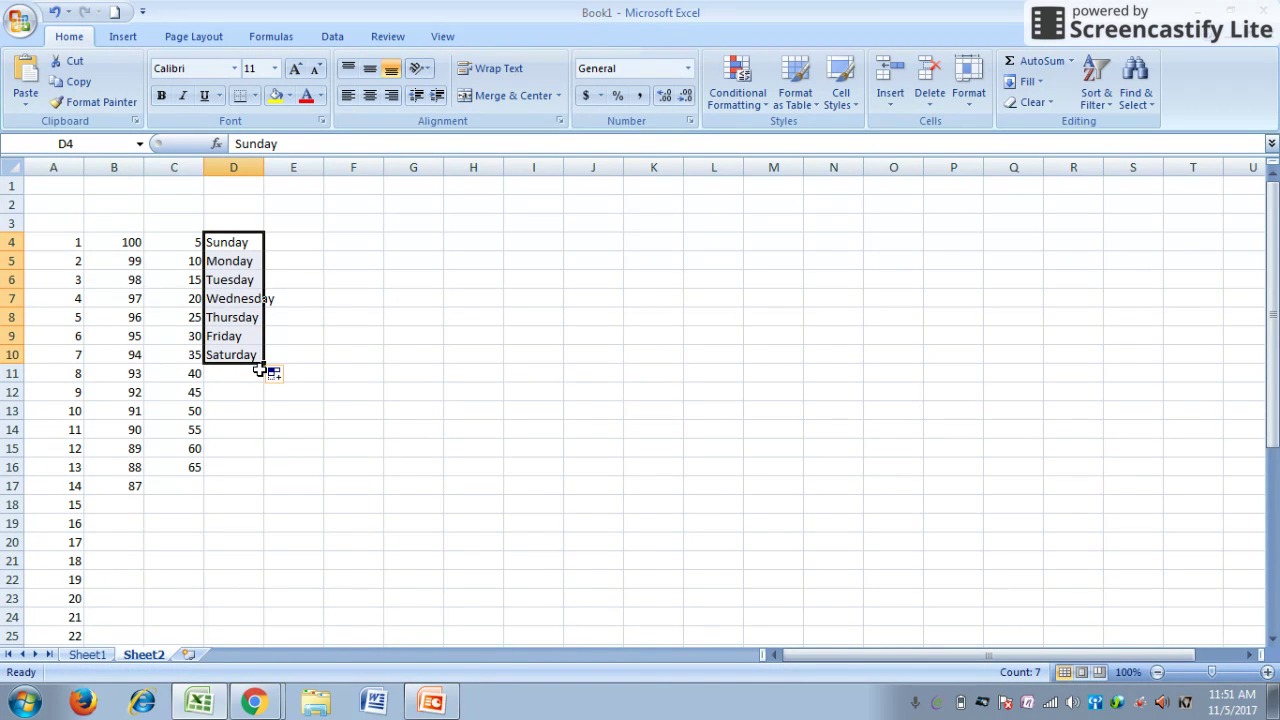
- Type March in E4 and fill the months through February in E15
left_click(292, 239)
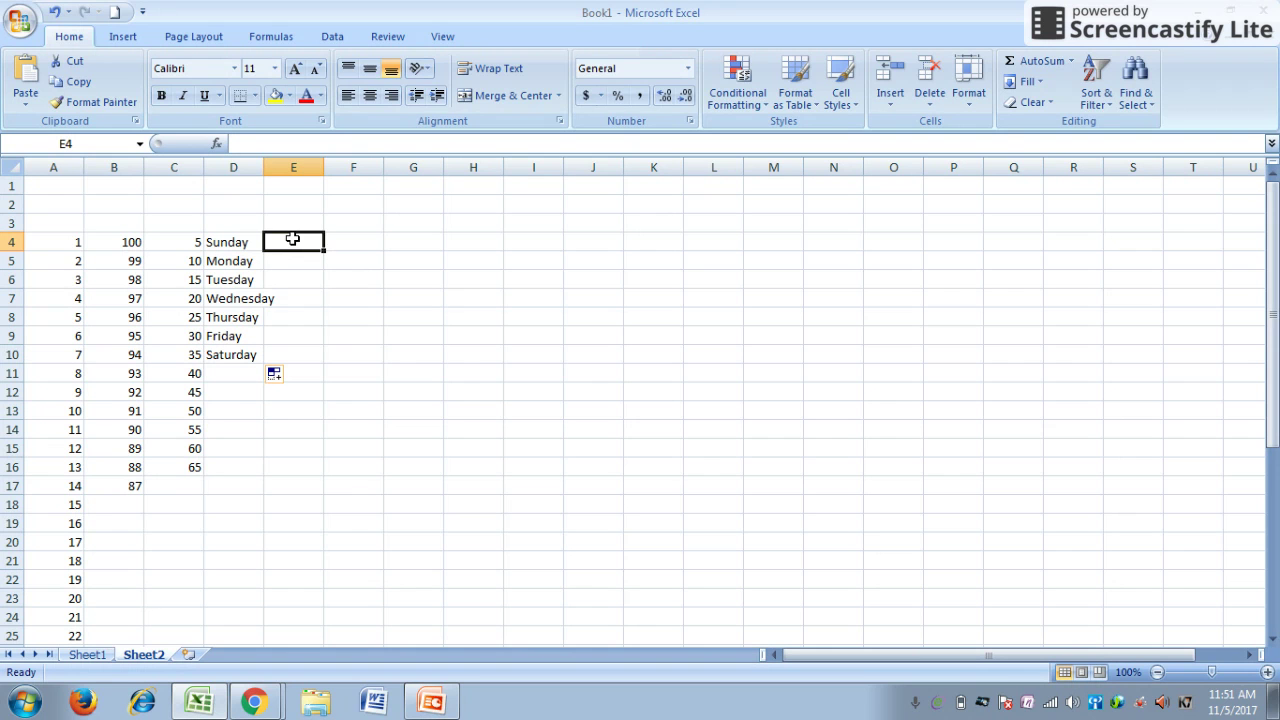
type("m")
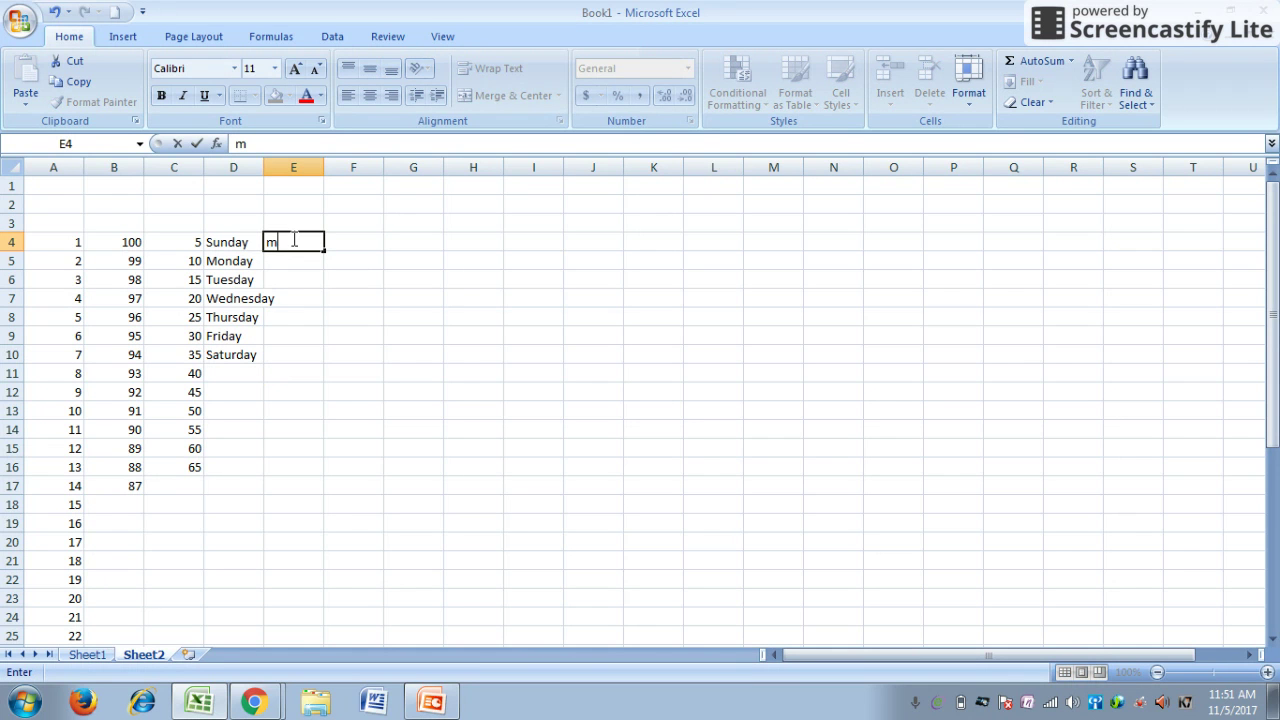
type("ARCH")
key("Return")
left_click(291, 240)
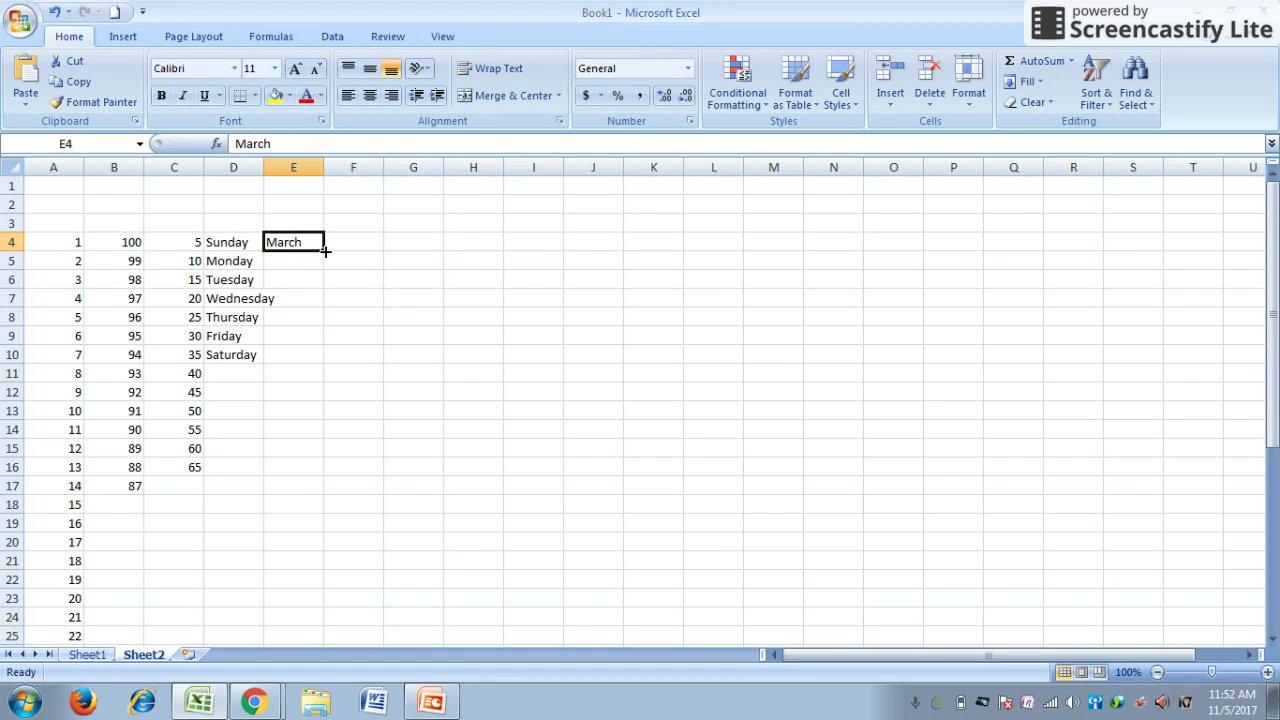
left_click_drag(325, 252, 298, 457)
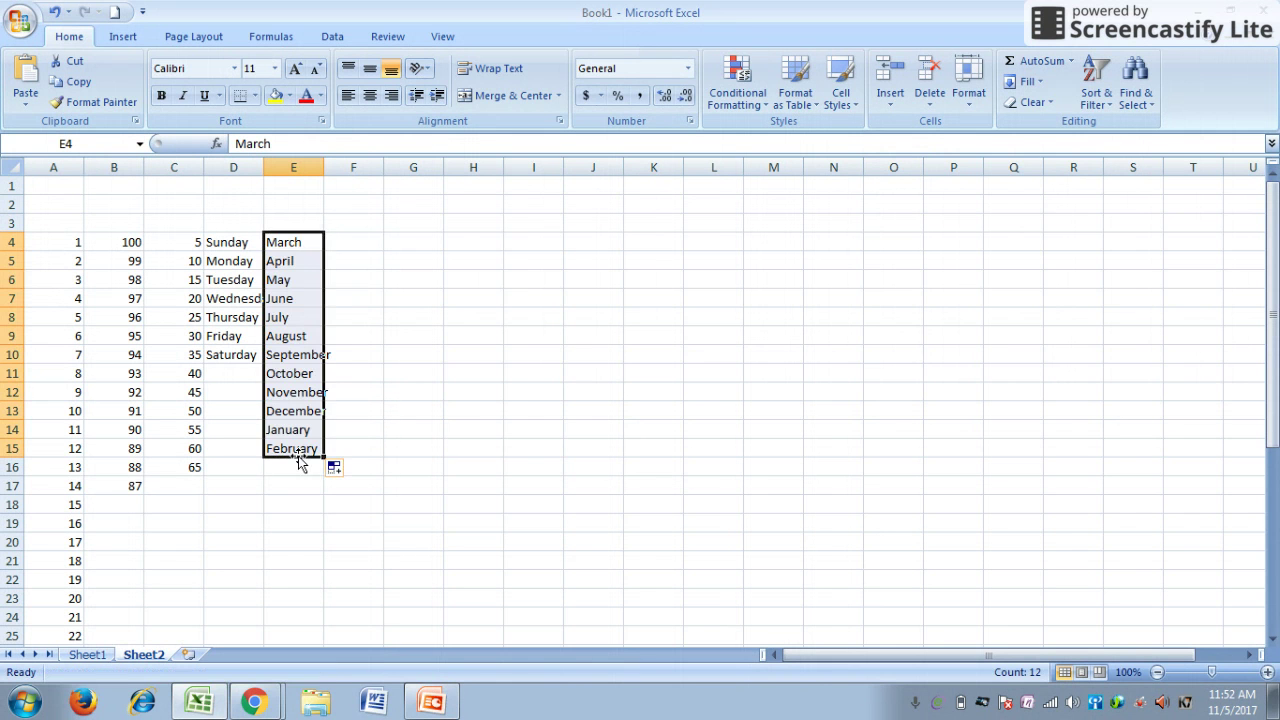
left_click(51, 249)
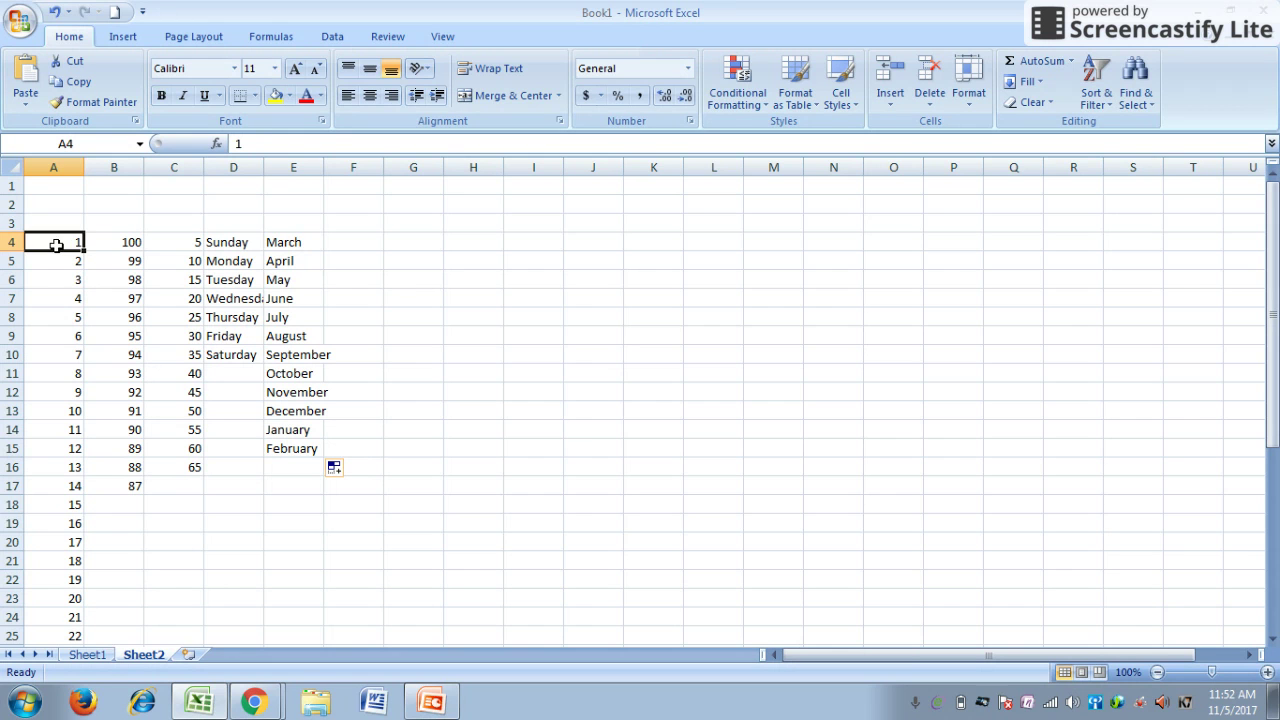
- Review the series starting cells B4, C4, D4 and E4
left_click(108, 241)
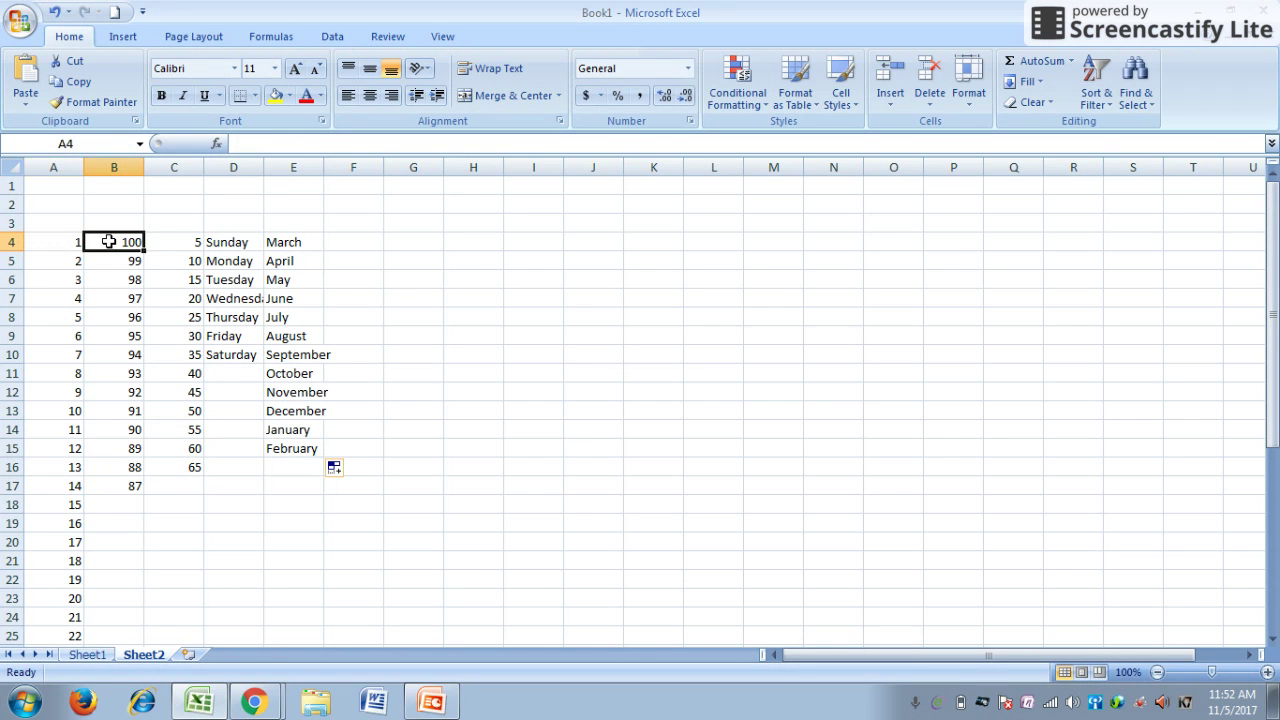
left_click(170, 242)
left_click(230, 241)
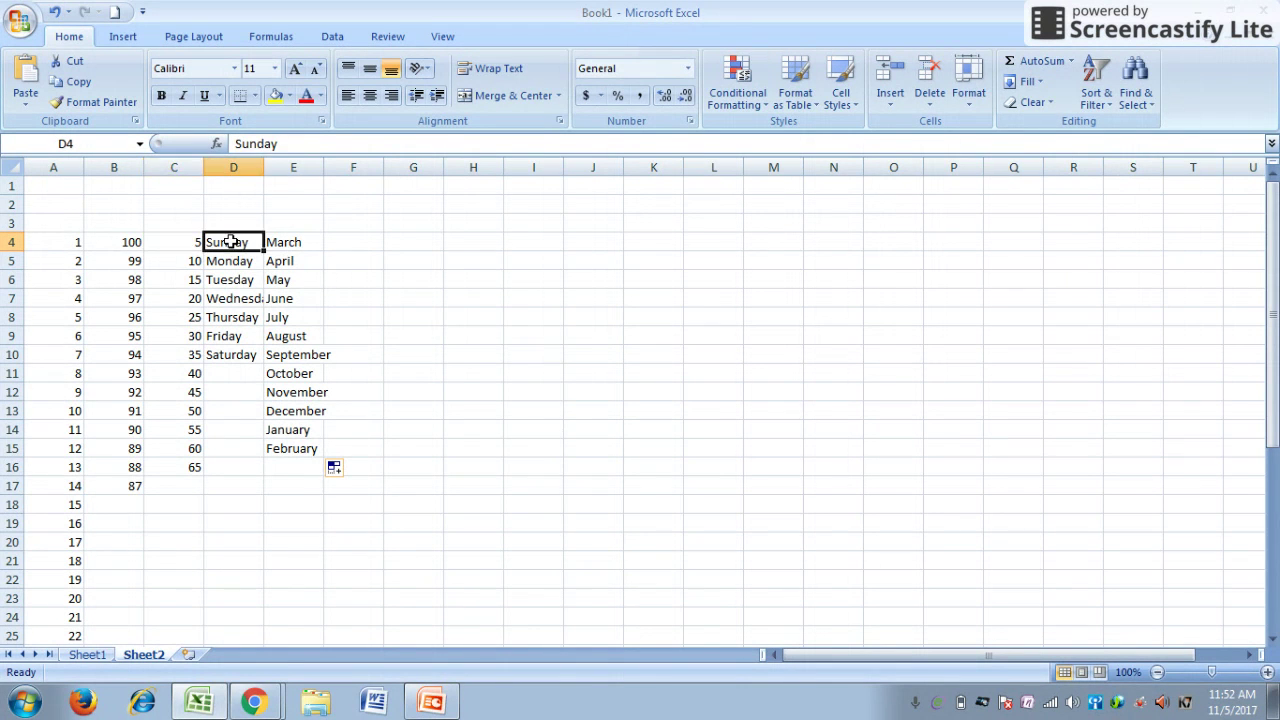
left_click(301, 241)
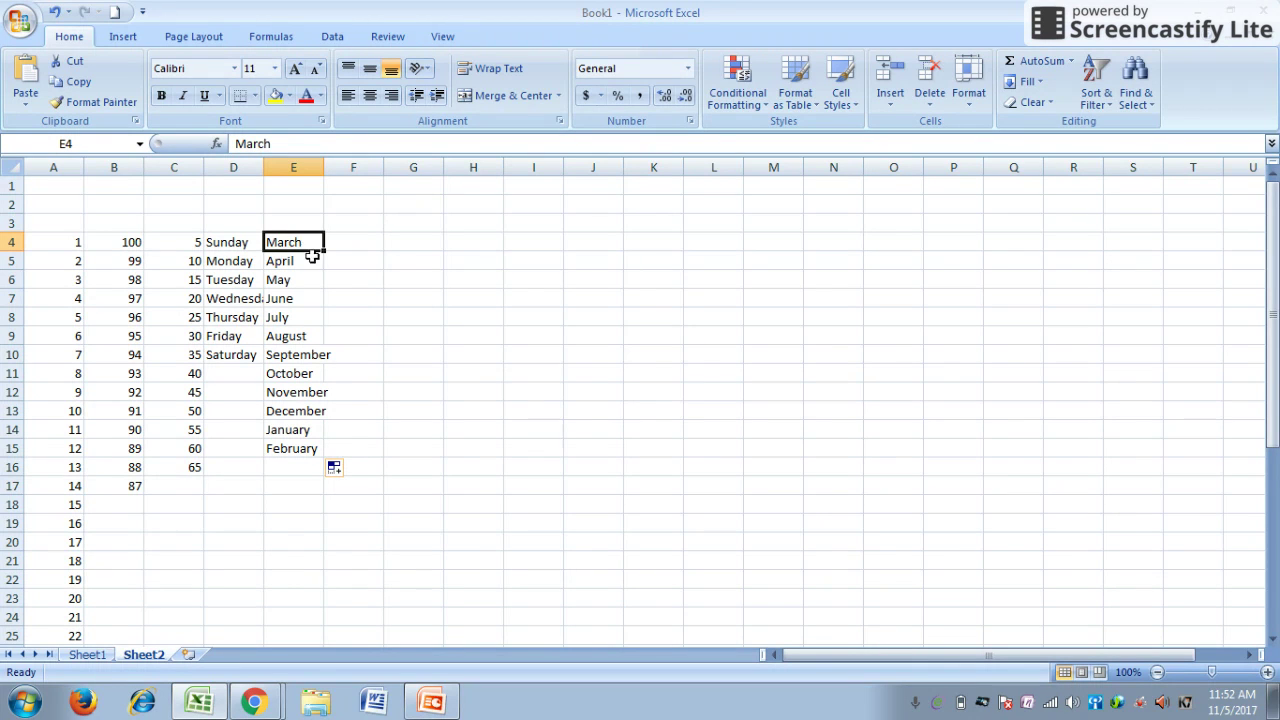
- Switch from Excel to the PowerPoint presentation s1 via the taskbar
mouse_move(282, 695)
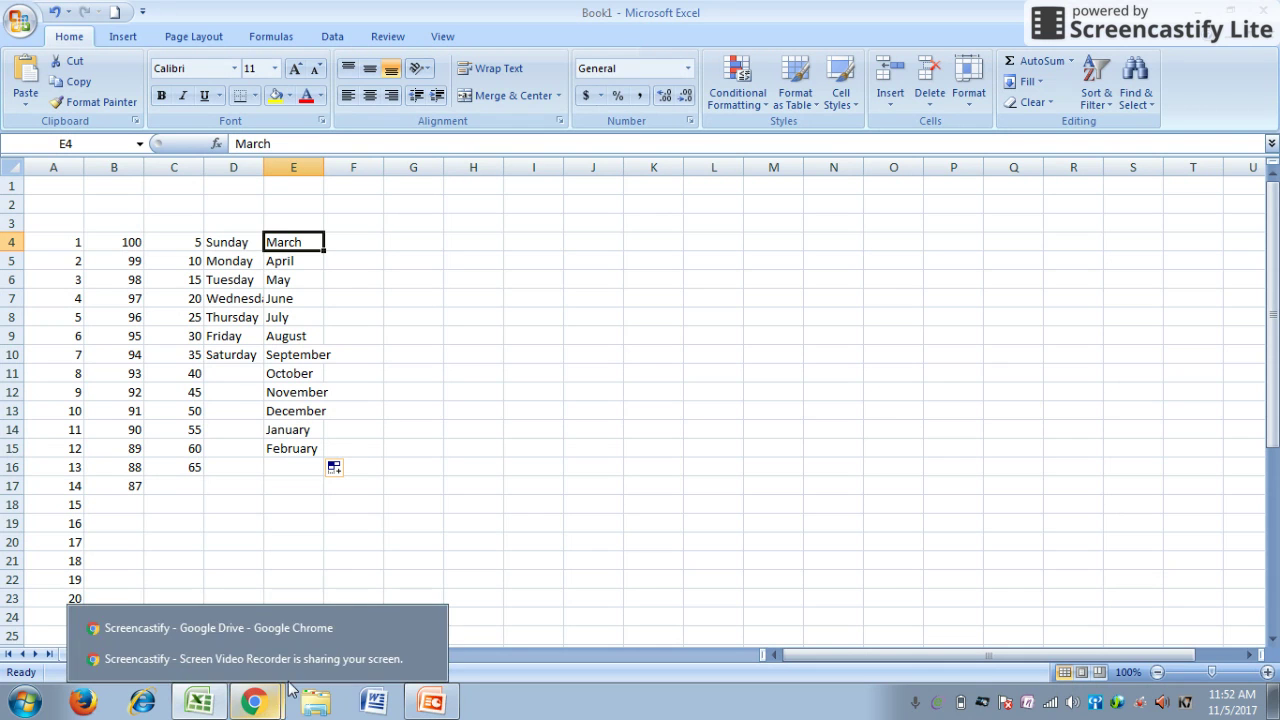
left_click(486, 499)
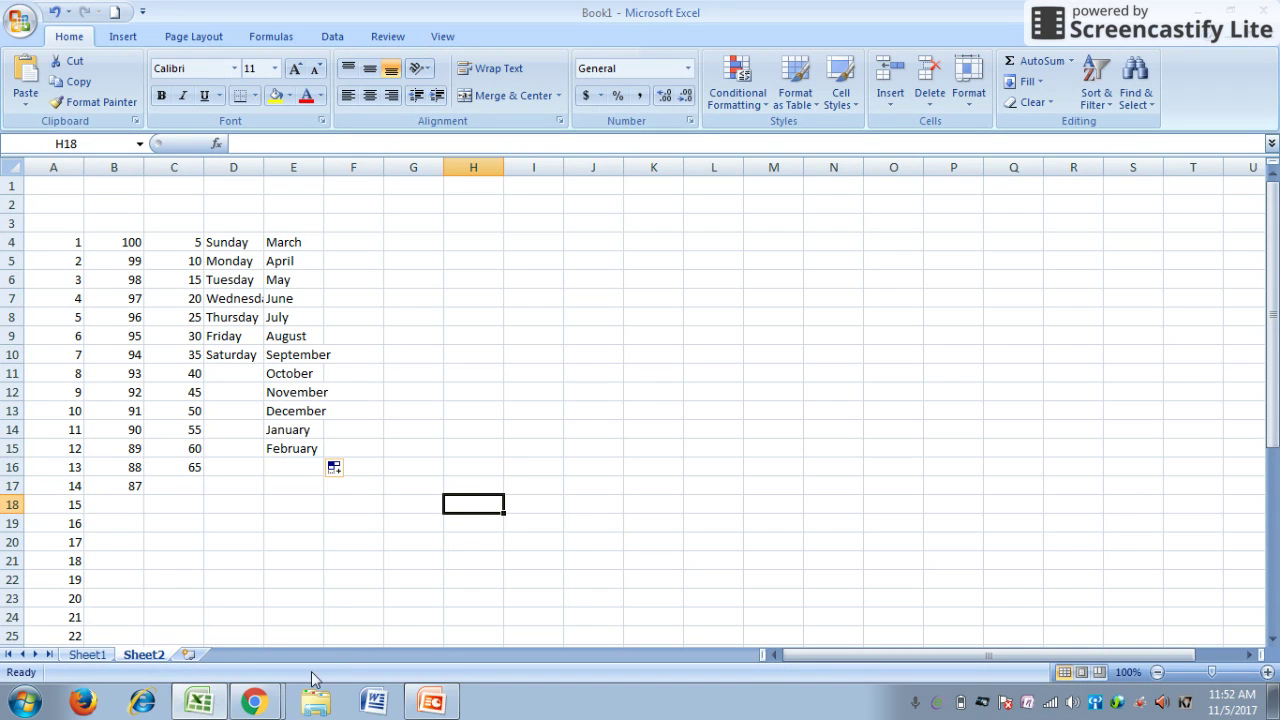
left_click(258, 705)
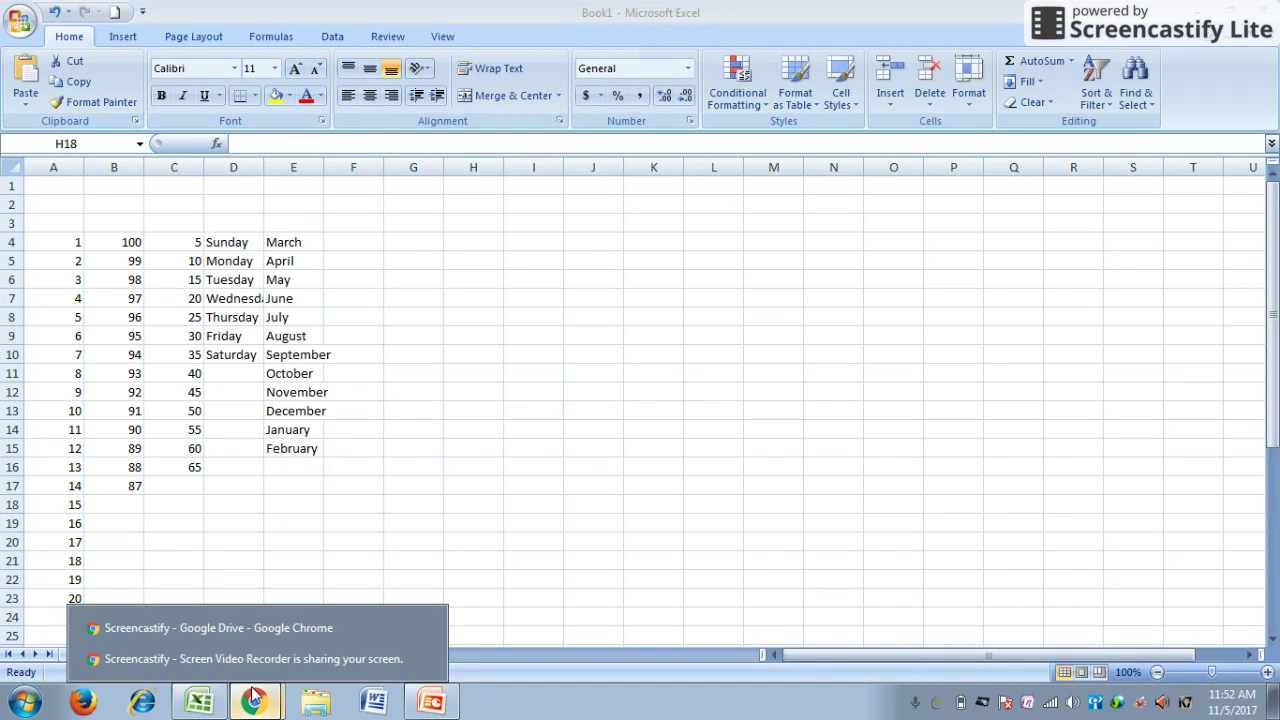
left_click(245, 662)
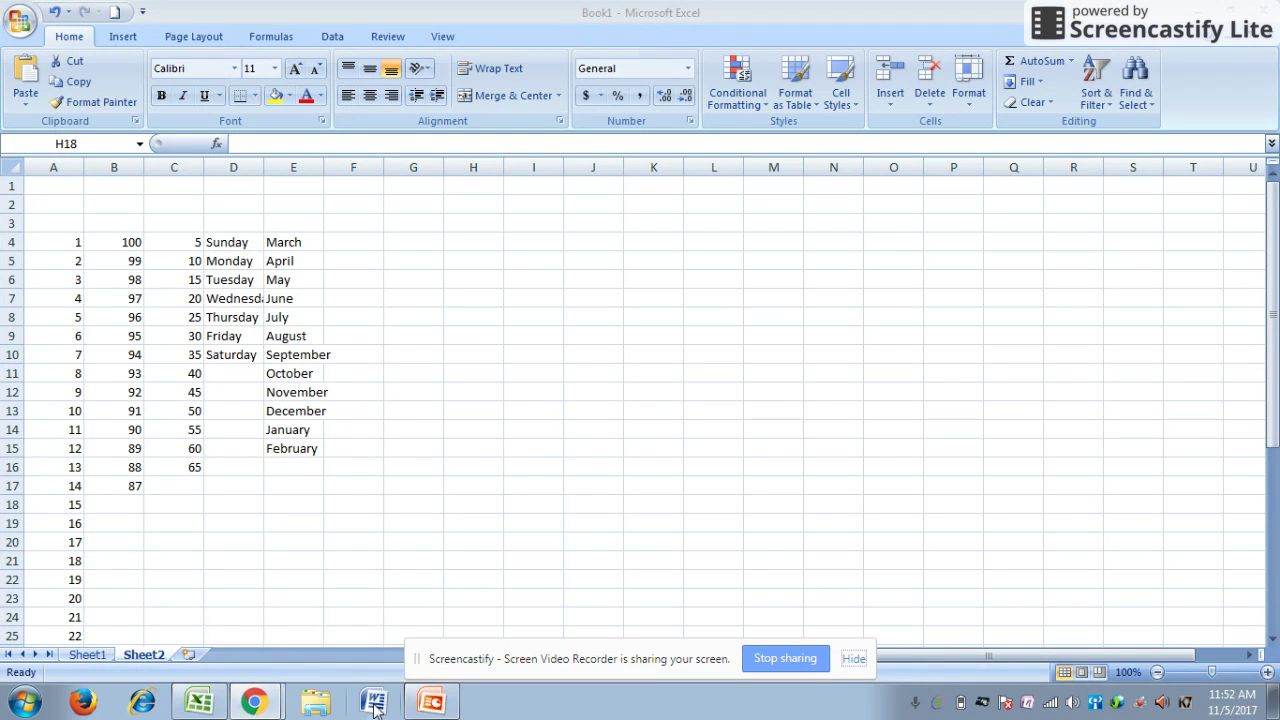
left_click(436, 706)
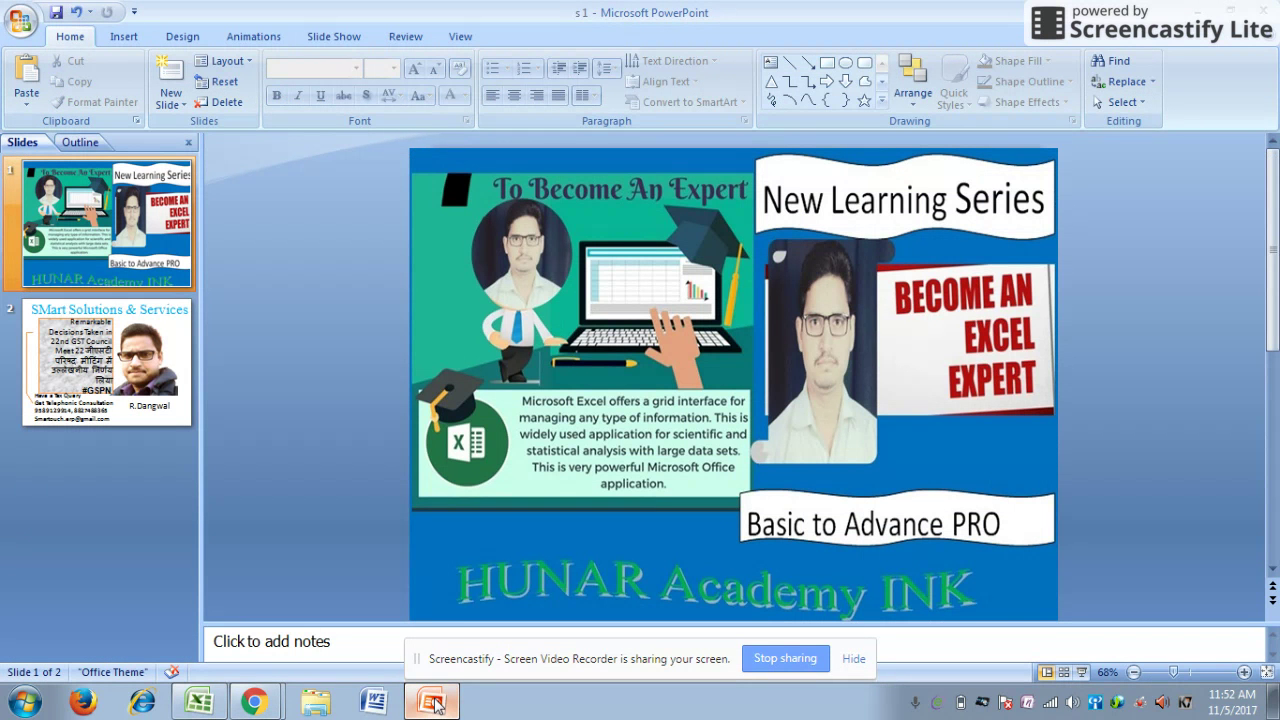